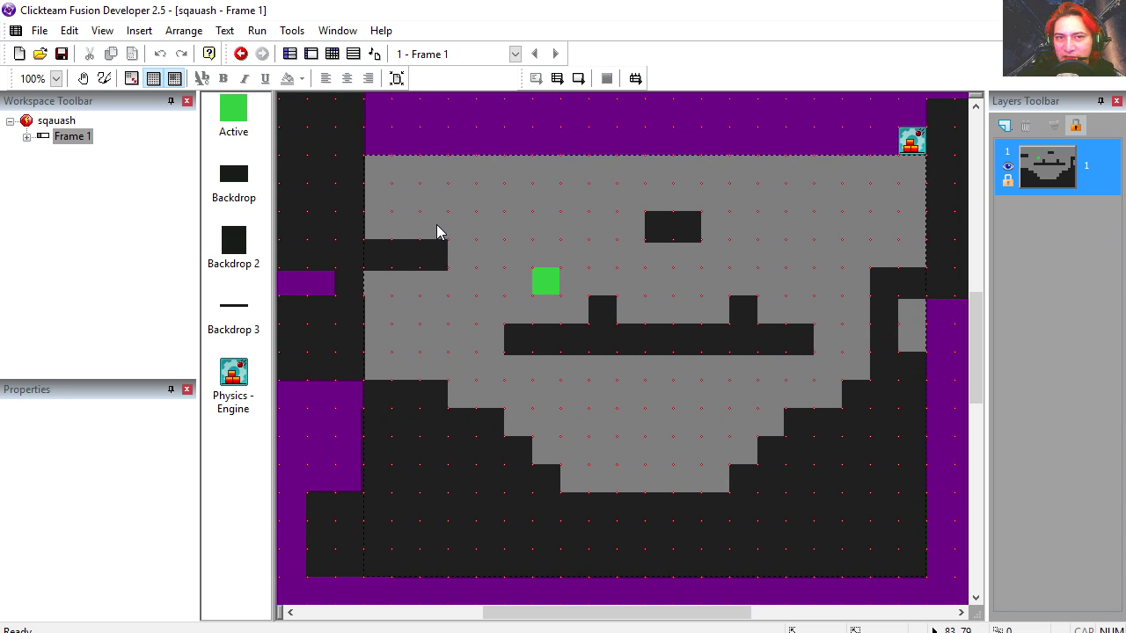
Step: Run the sqauash example and test how the green square squashes and stretches while moving and jumping across the platforms
scroll(378, 316, down, 1)
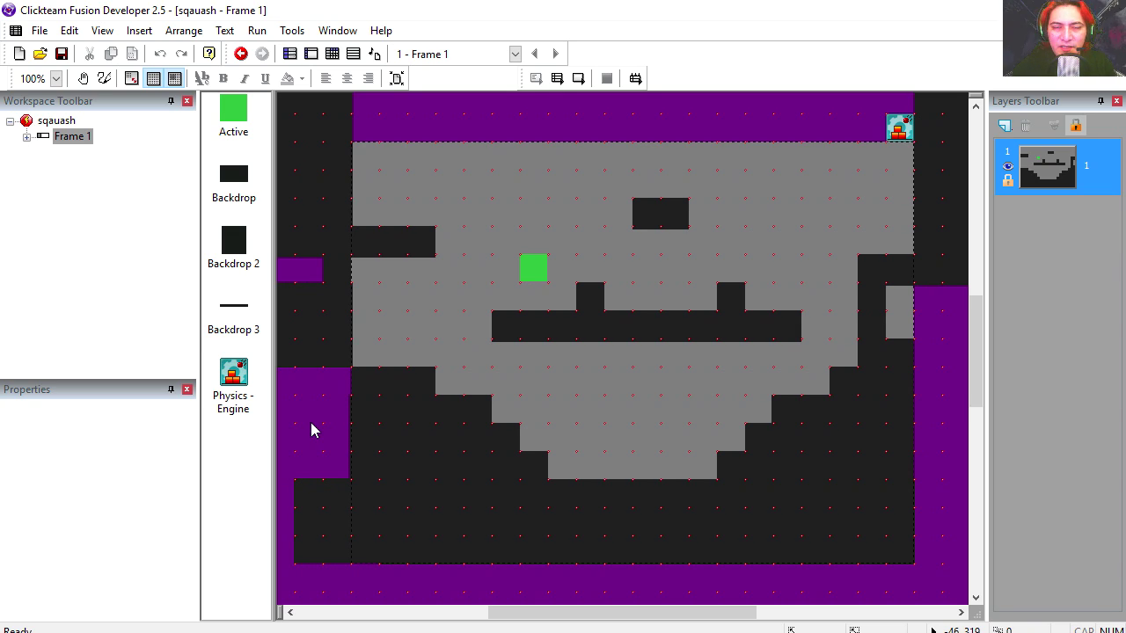
click(557, 78)
drag(559, 123, 601, 67)
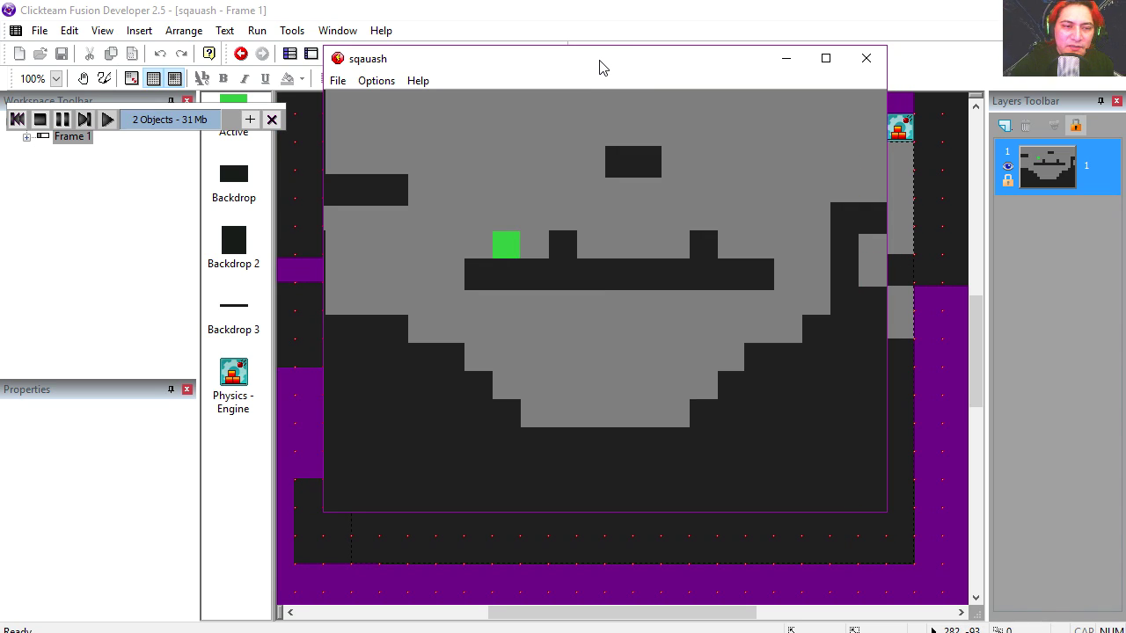
key(shift)
key(Right)
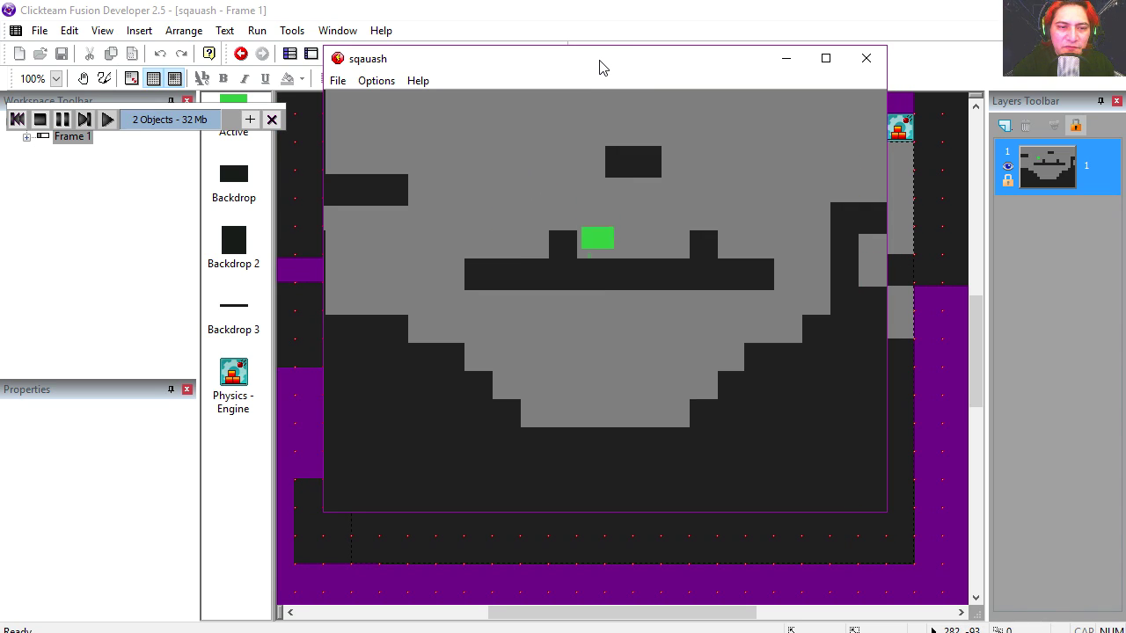
key(shift)
key(Left)
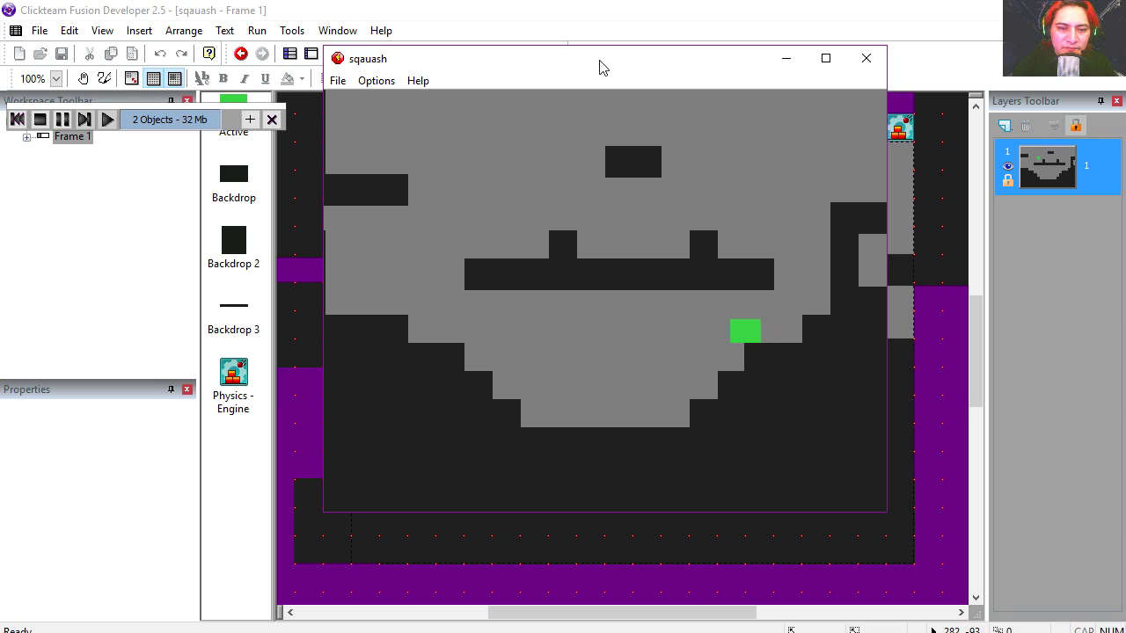
key(shift)
key(shift)
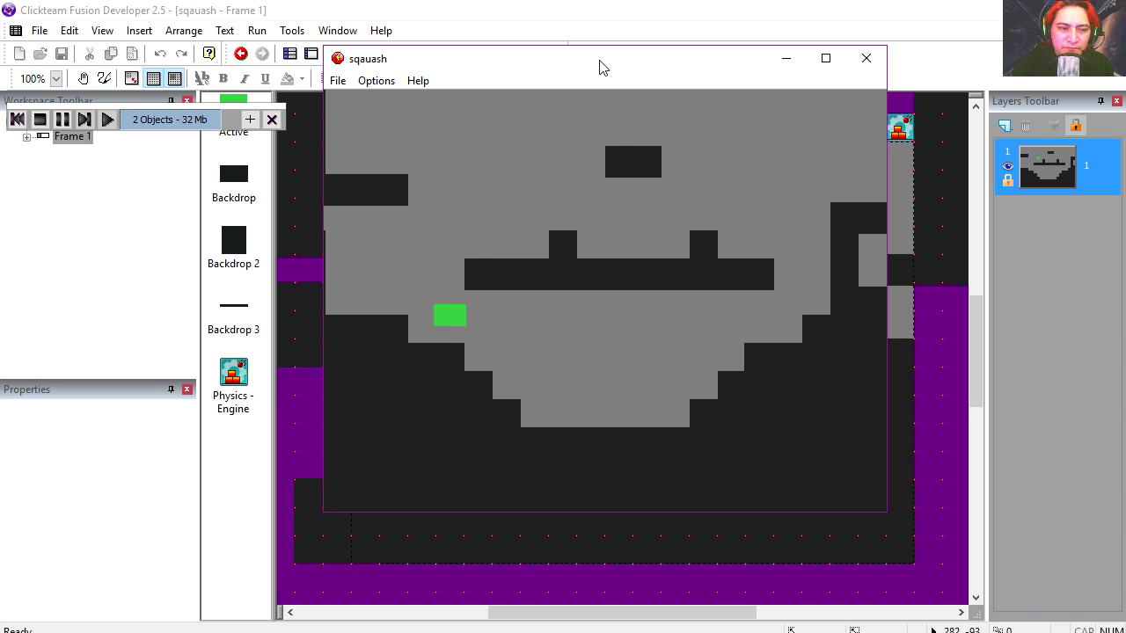
key(shift)
key(Right)
key(Right)
key(shift)
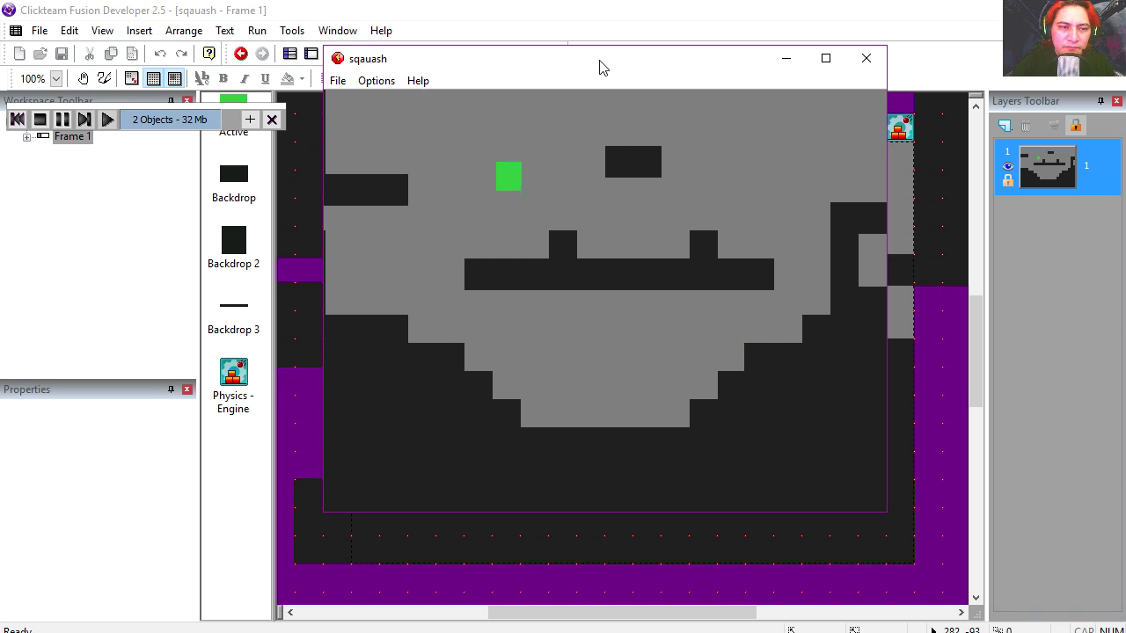
key(shift)
key(shift)
key(Right)
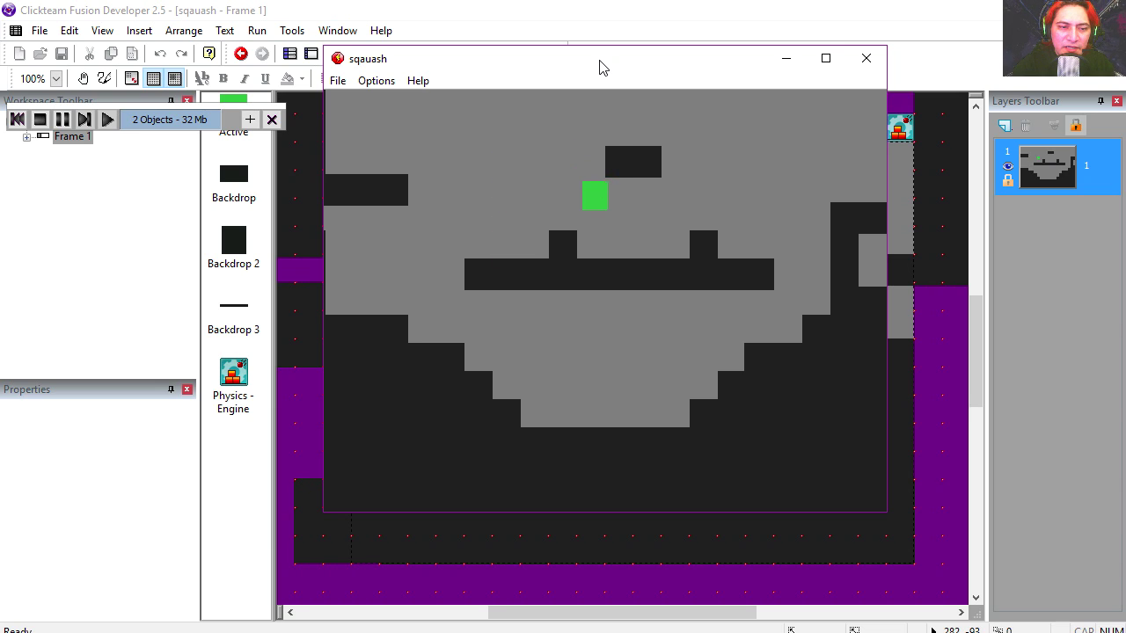
key(shift)
key(shift)
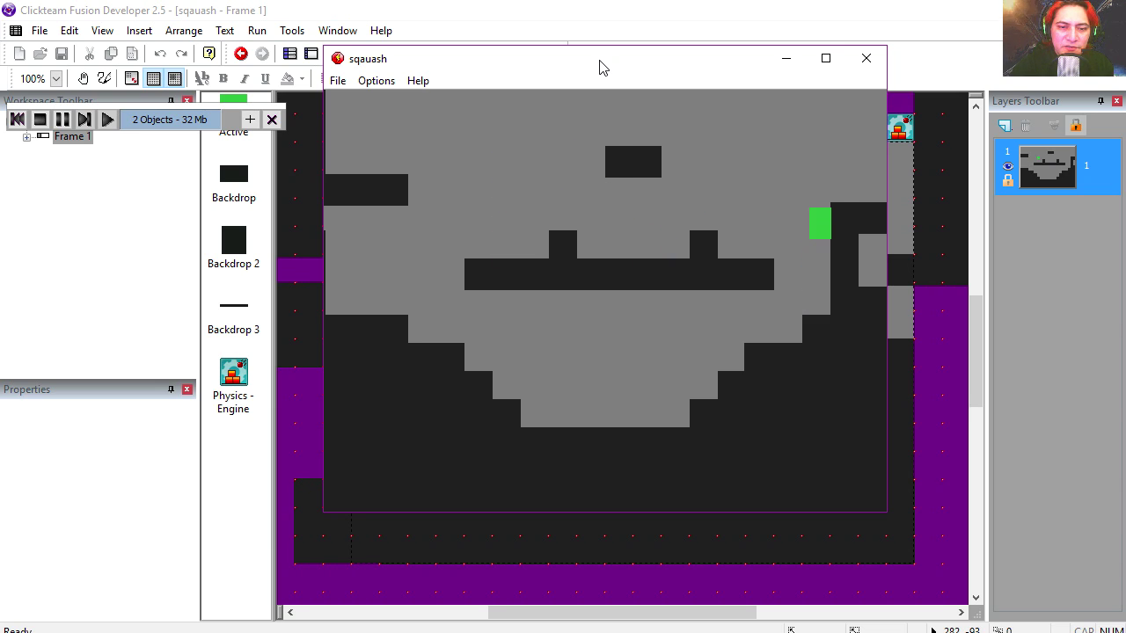
key(Left)
key(shift)
key(shift)
key(Right)
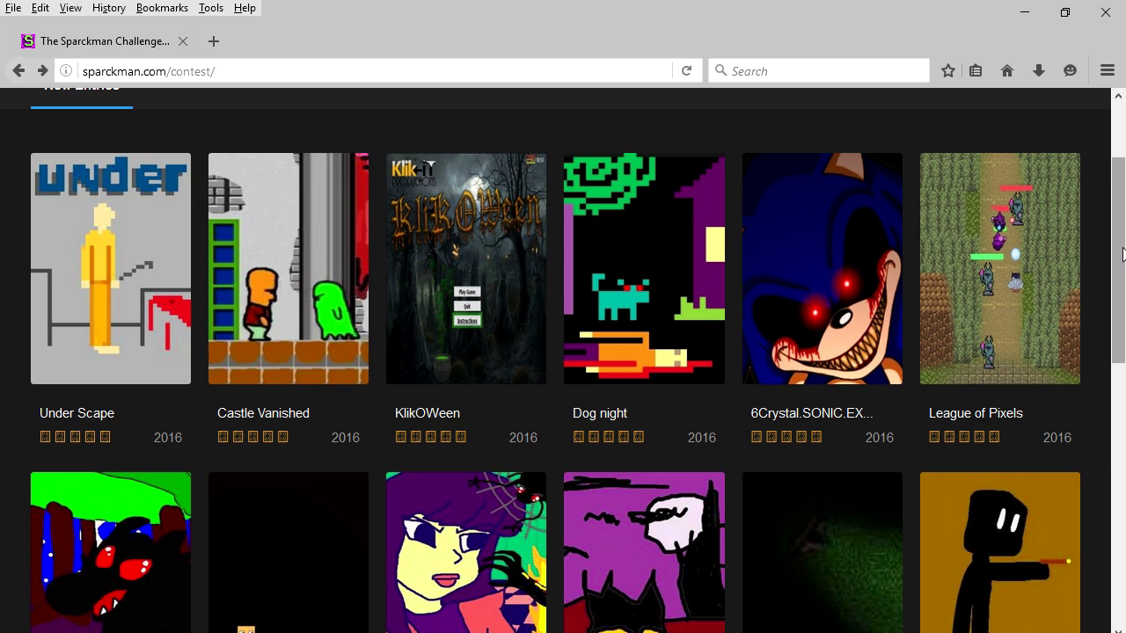
Step: Switch to the web browser, browse the Sparckman contest entries and open the League of Pixels page with its game download
mouse_move(1122, 248)
mouse_down()
mouse_move(1122, 228)
mouse_move(1122, 262)
mouse_up()
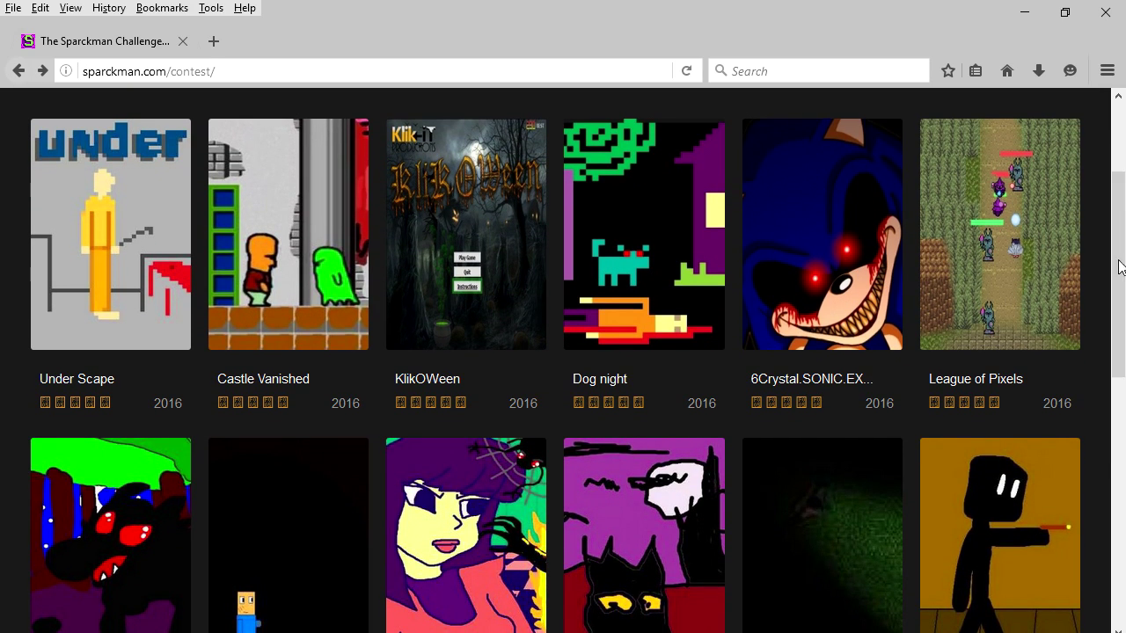
click(1009, 252)
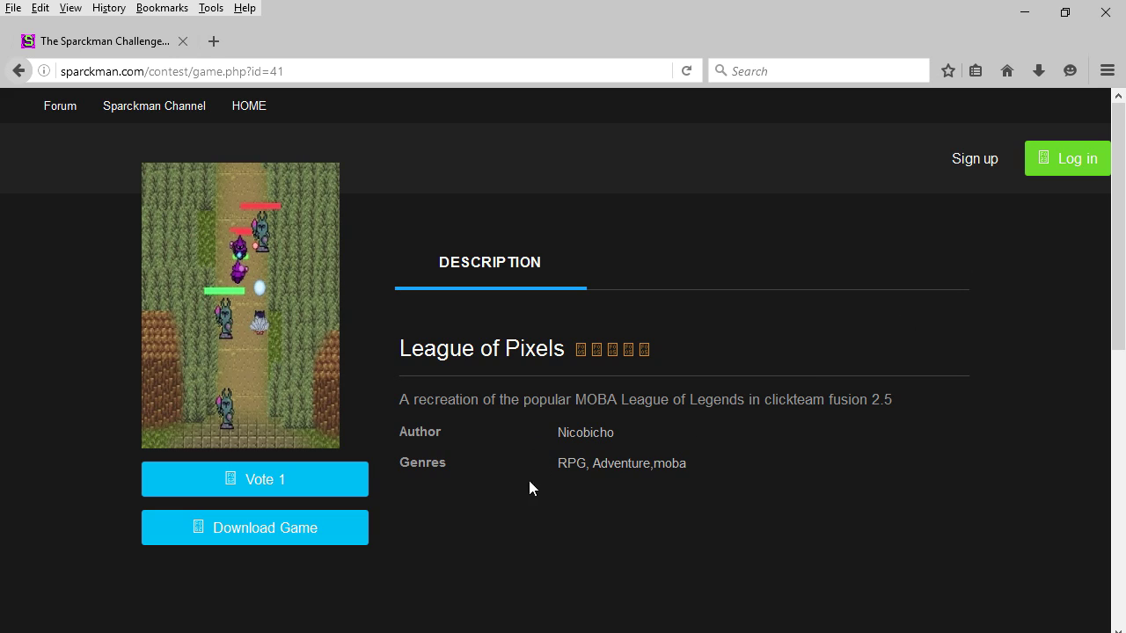
click(299, 543)
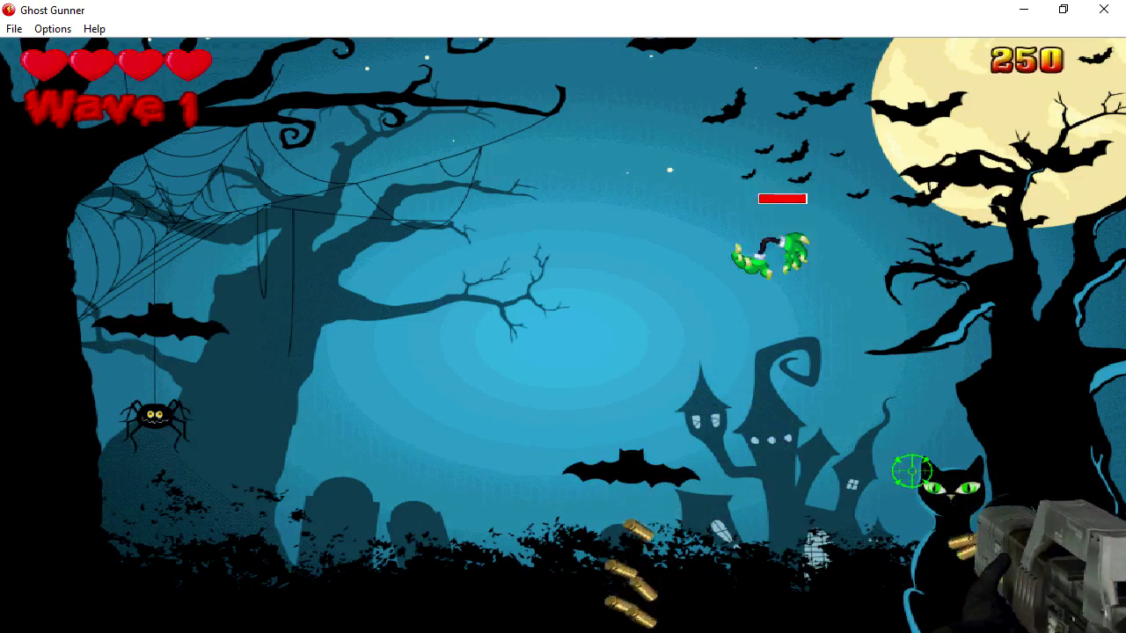
mouse_move(783, 307)
mouse_down()
mouse_move(688, 407)
mouse_move(643, 484)
mouse_move(607, 428)
mouse_up()
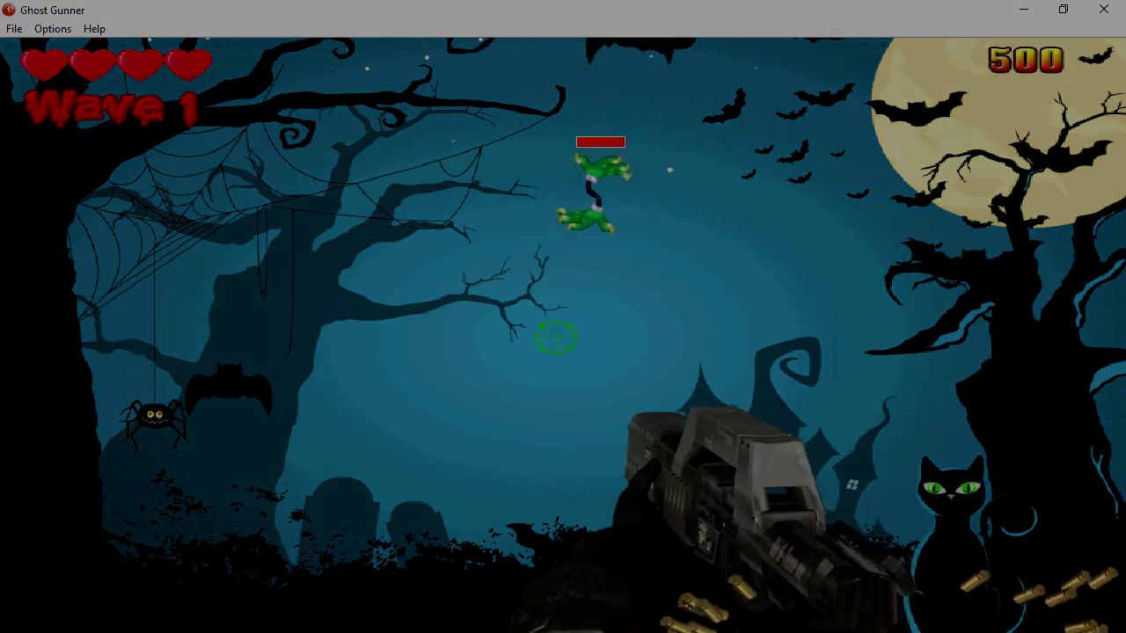
click(570, 185)
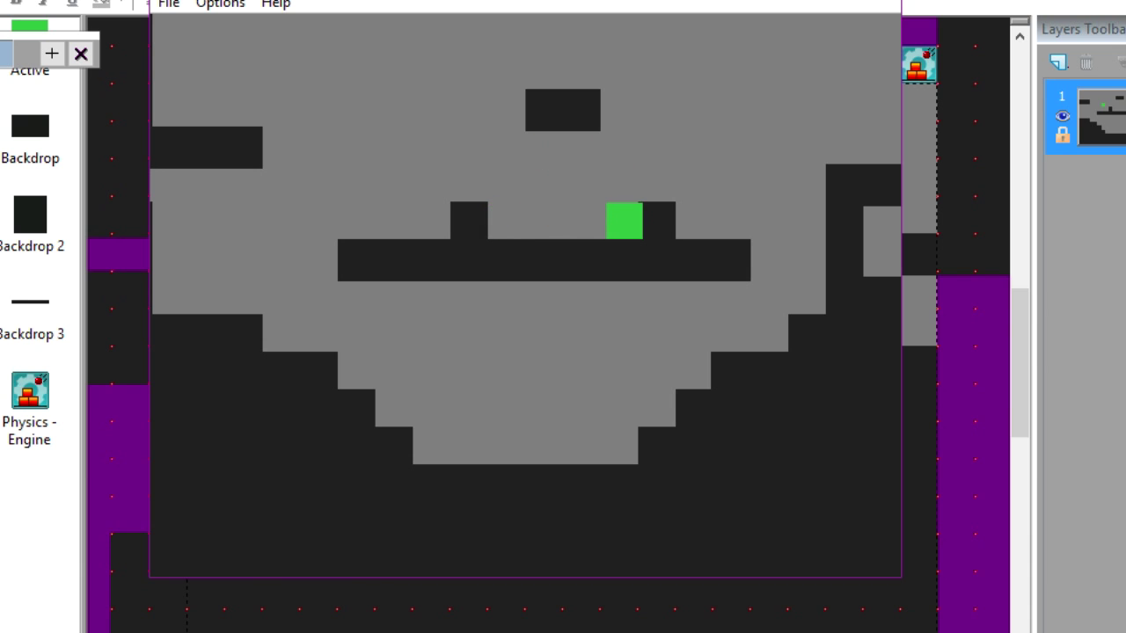
Step: Steer the green square around the running level again to examine its deformation on jumps and landings below the long platform
key(Left)
key(Up)
key(Up)
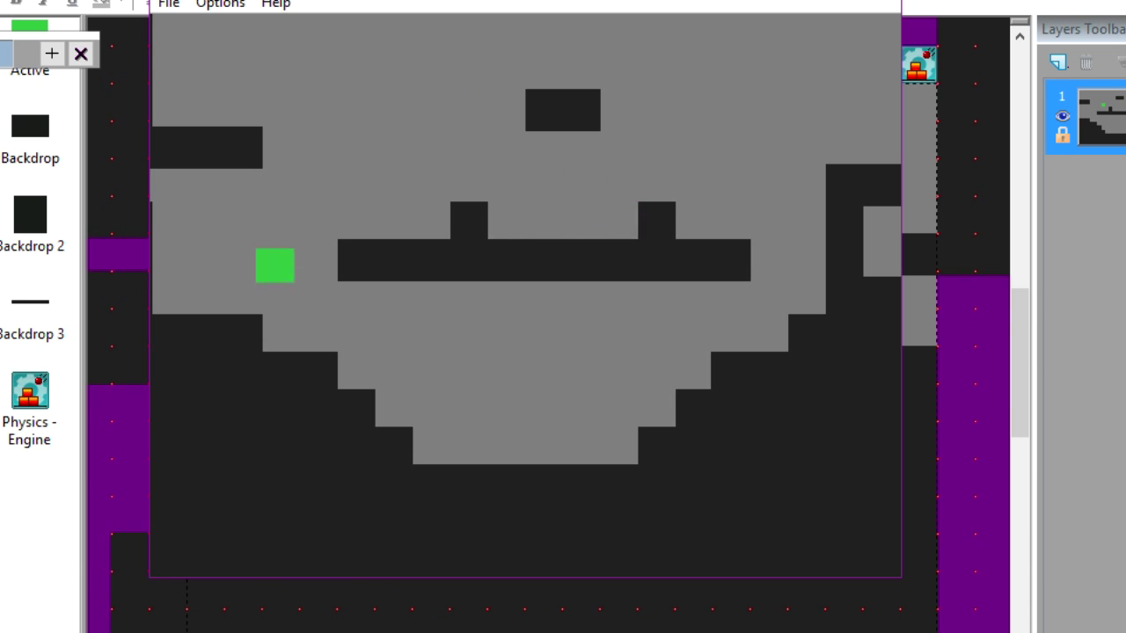
key(Right)
key(Up)
key(Up)
key(Left)
key(Right)
key(Up)
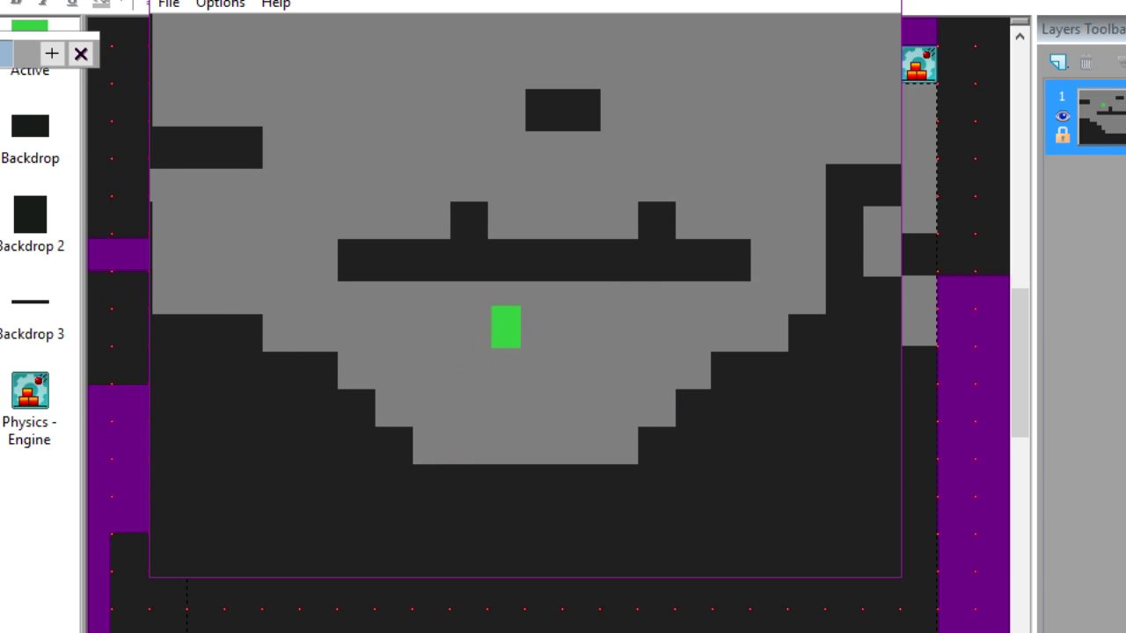
key(Up)
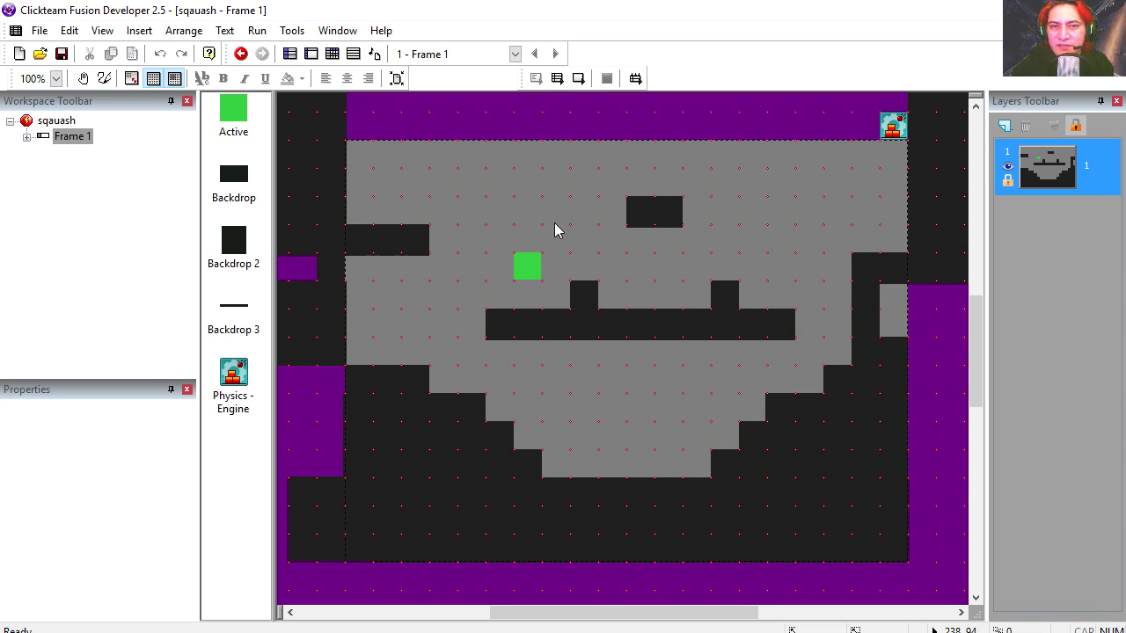
Step: Open the green Active object from the frame to examine it
scroll(580, 239, down, 1)
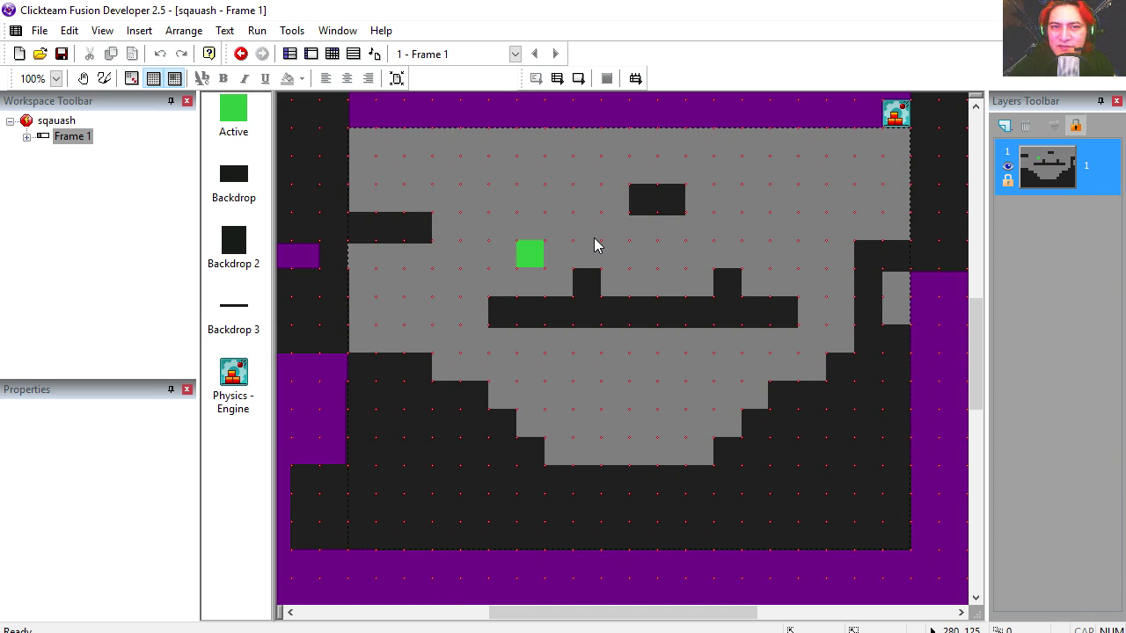
double_click(530, 258)
drag(212, 138, 234, 146)
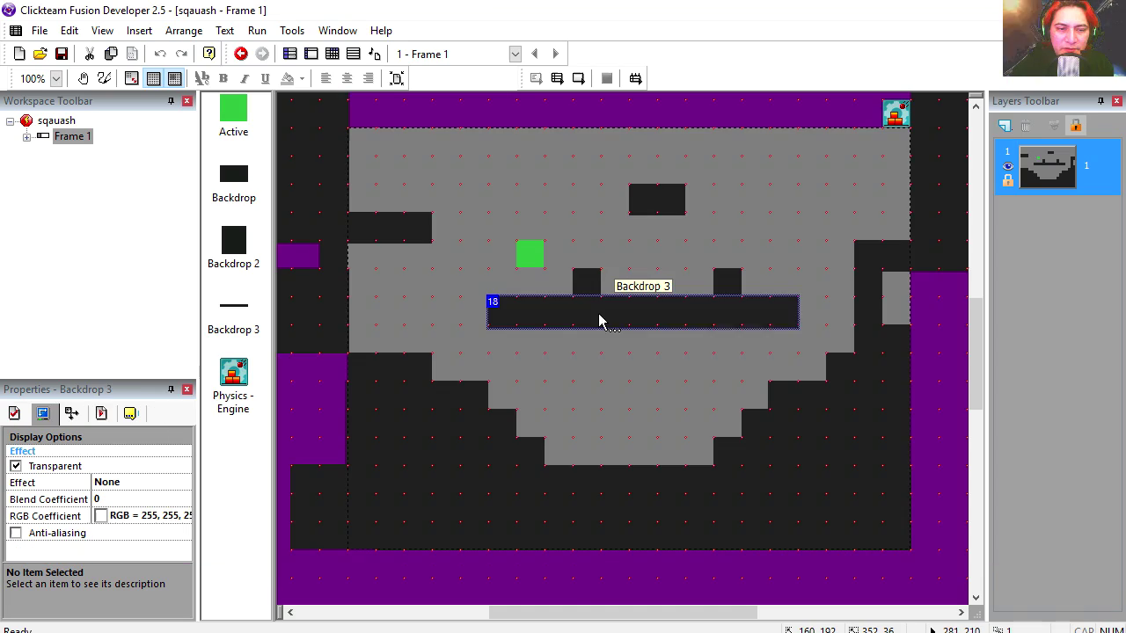
Step: Examine the Obstacle Type in the runtime options of the ground backdrops, undoing the trial move of the long platform
drag(598, 315, 605, 409)
key(ctrl+z)
click(628, 475)
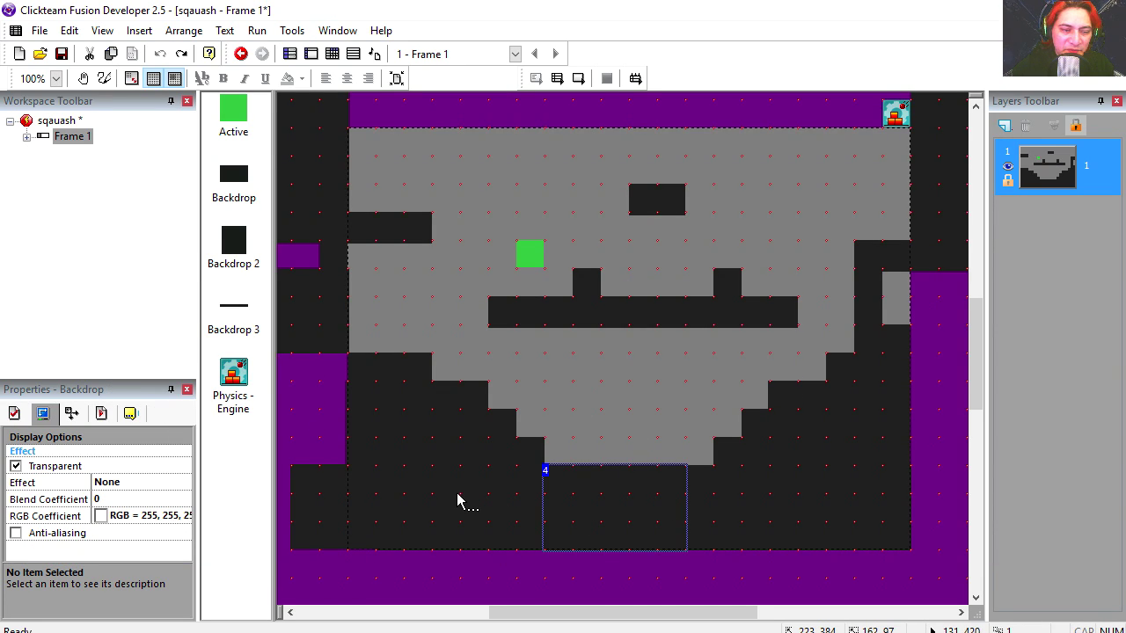
drag(463, 489, 442, 452)
click(102, 413)
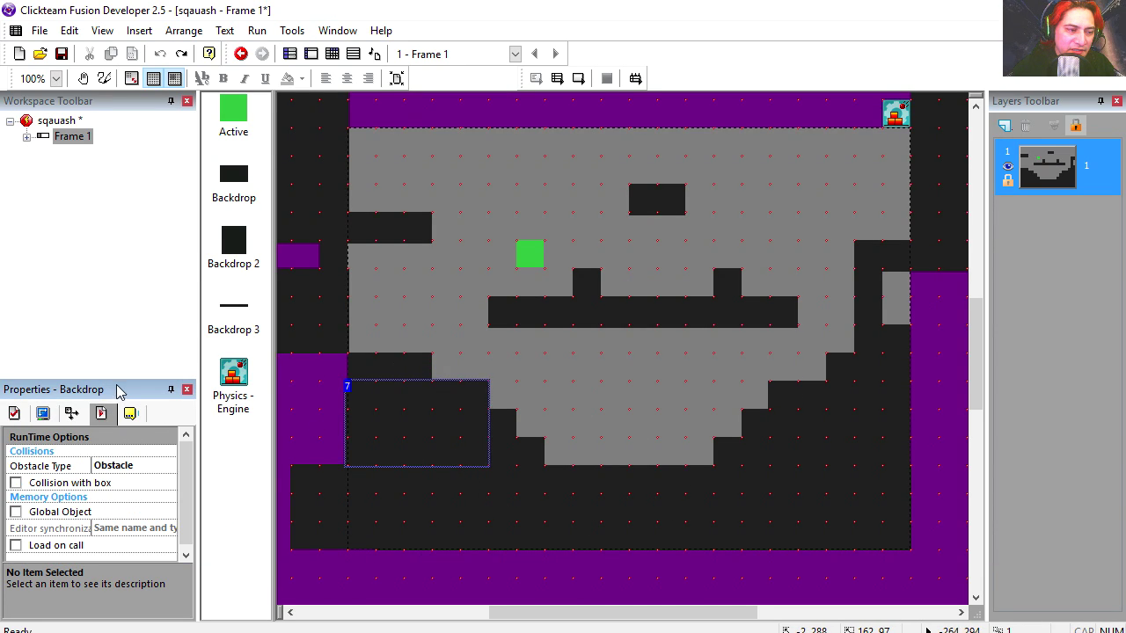
drag(119, 380, 125, 252)
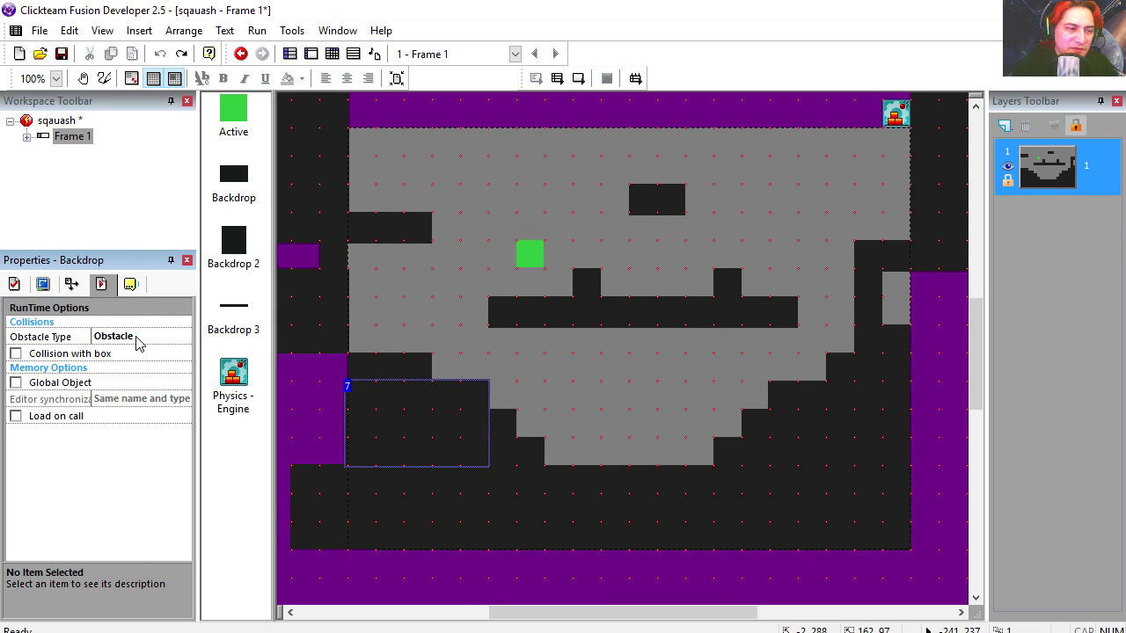
click(136, 337)
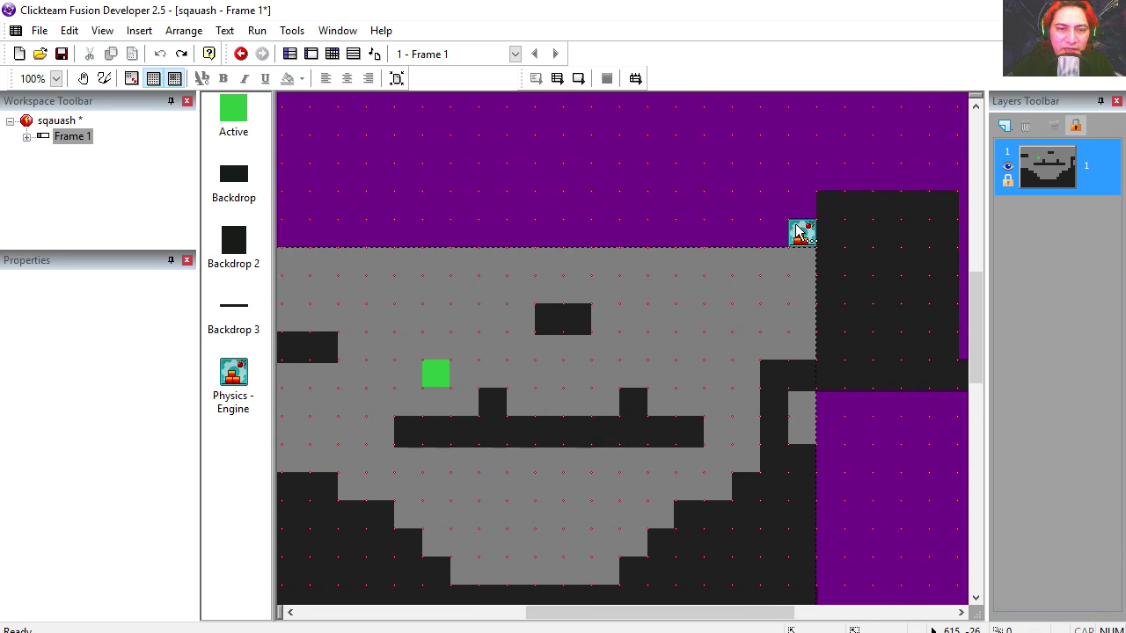
Step: Place the Physics - Engine object just above the frame's upper-left corner and review the Active object's Physics - Platform movement settings
drag(799, 234, 638, 275)
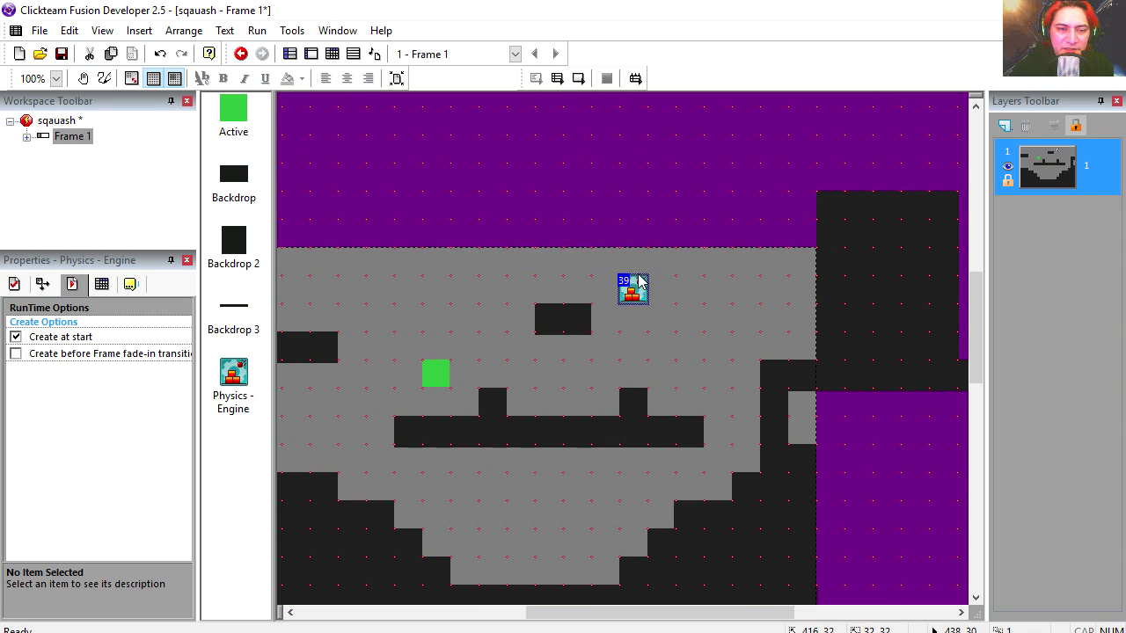
middle_drag(639, 282, 709, 307)
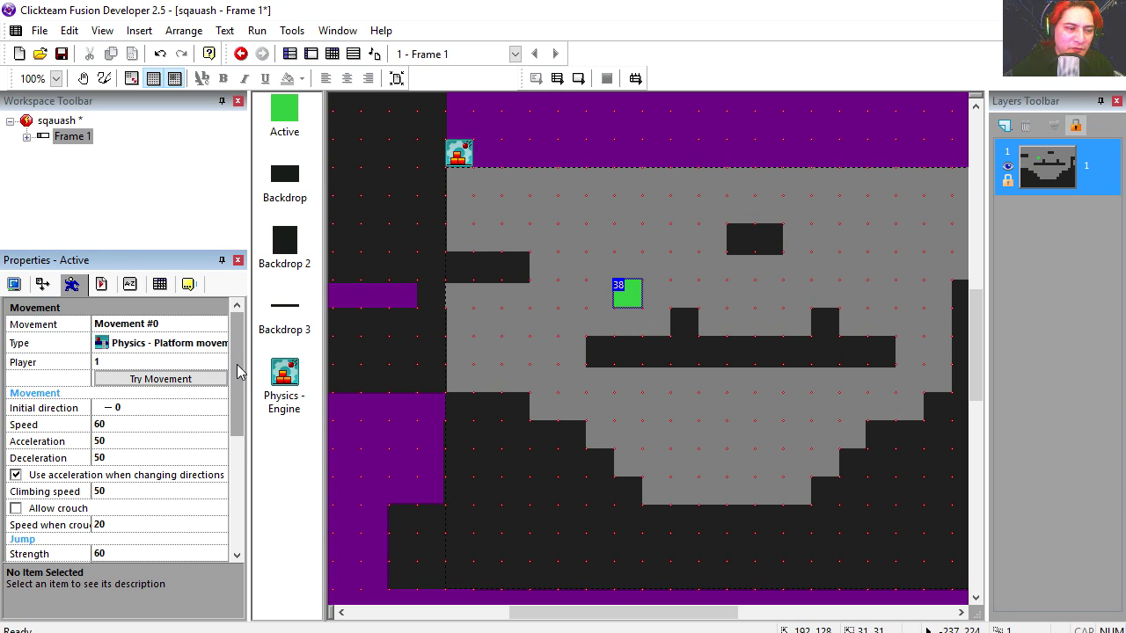
drag(237, 364, 237, 396)
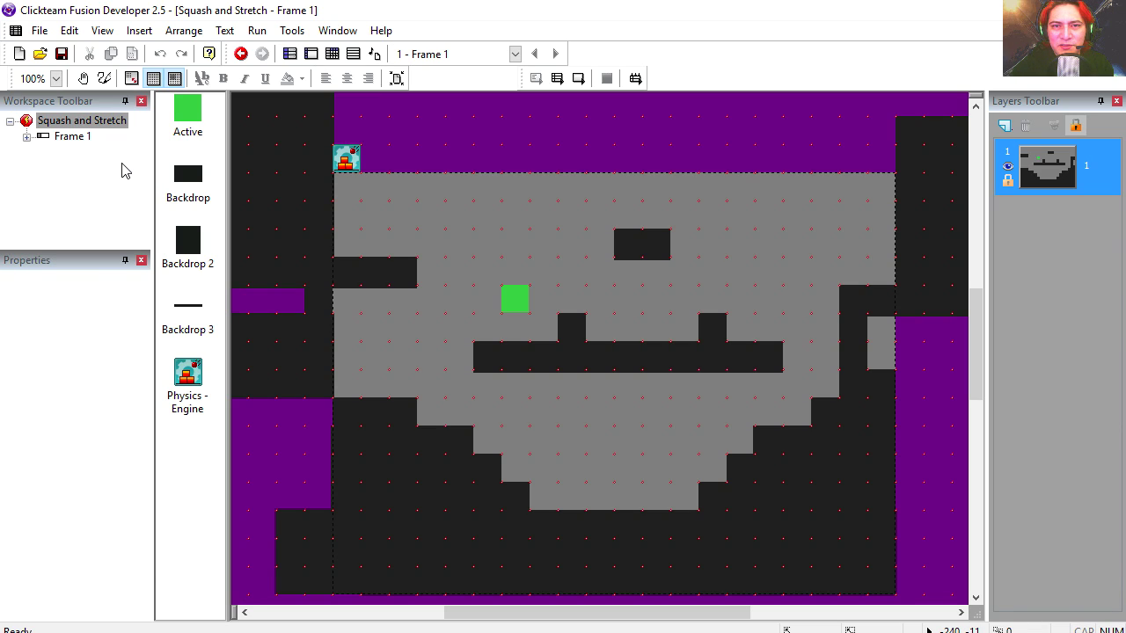
Step: Run the Squash and Stretch project for a quick preview and close it again
scroll(542, 227, down, 1)
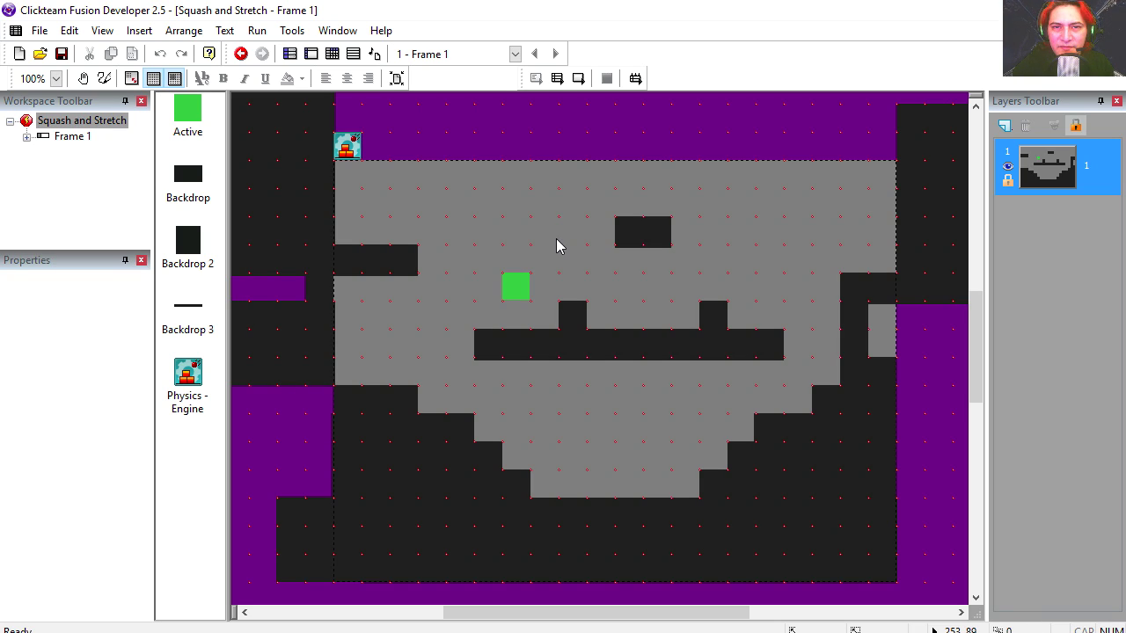
key(F7)
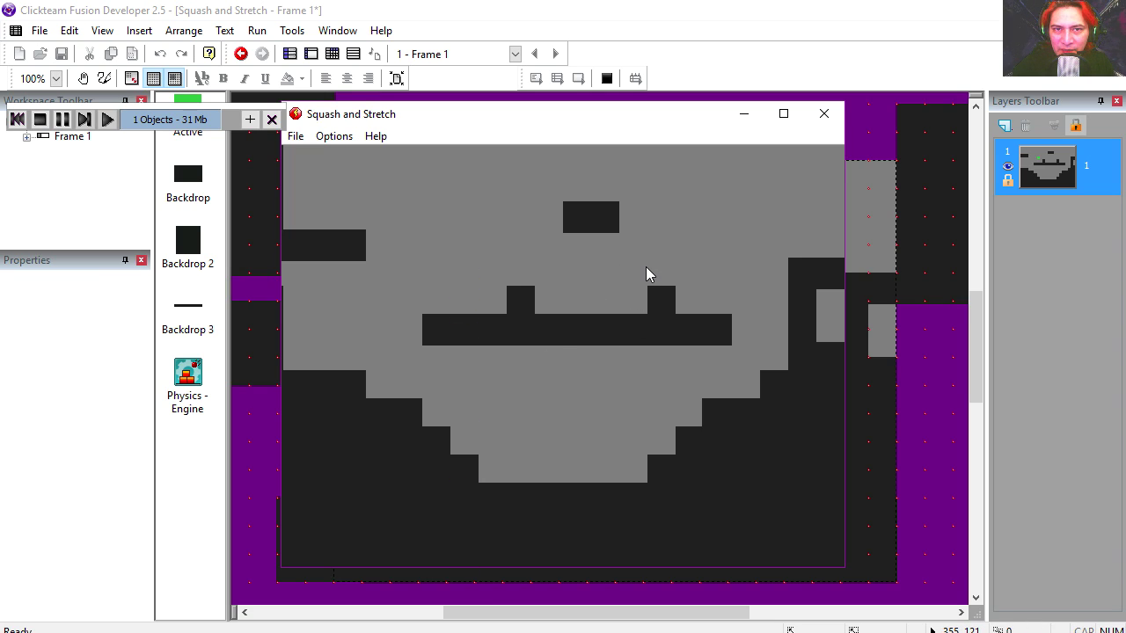
key(alt+F4)
Step: Add an event in the event editor with the condition that the green Active object collides with the background
click(332, 54)
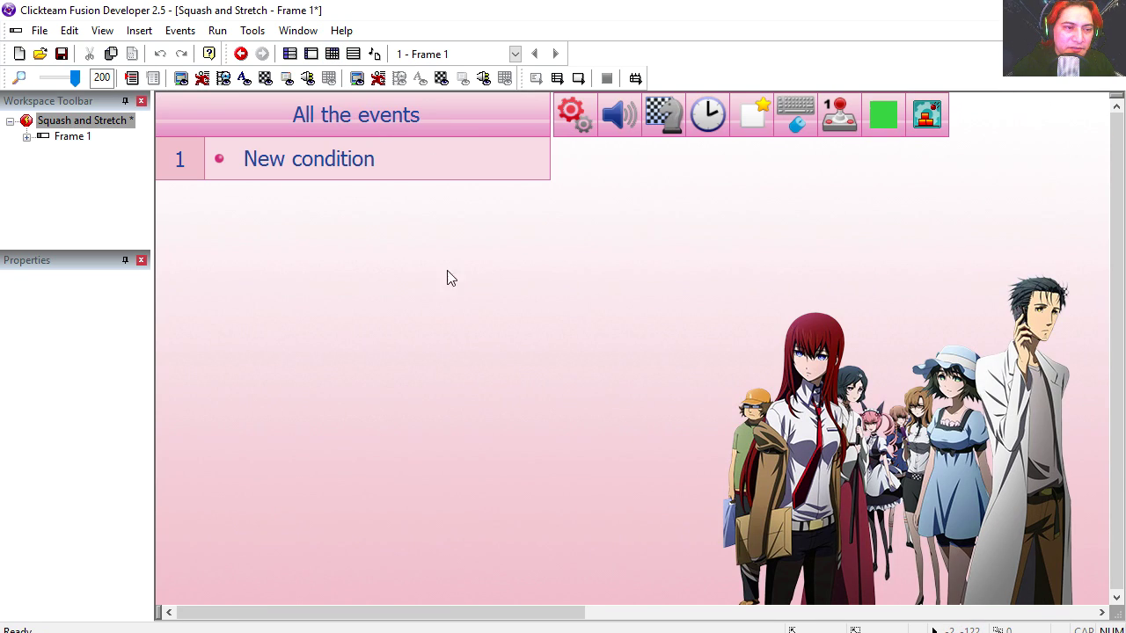
click(334, 159)
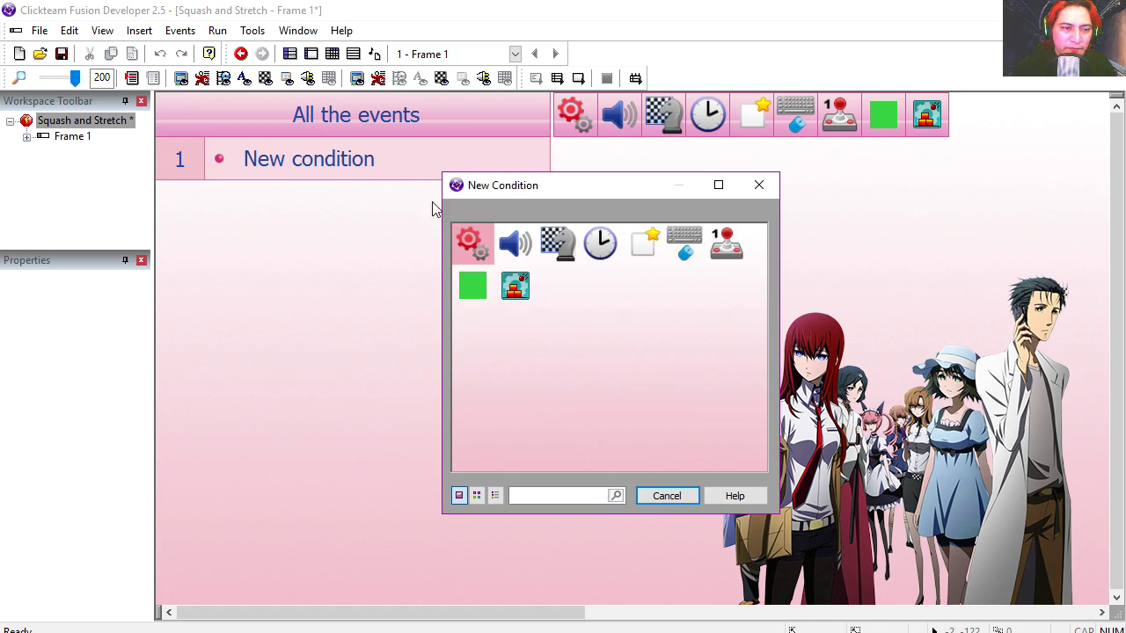
click(472, 285)
mouse_move(528, 284)
click(674, 322)
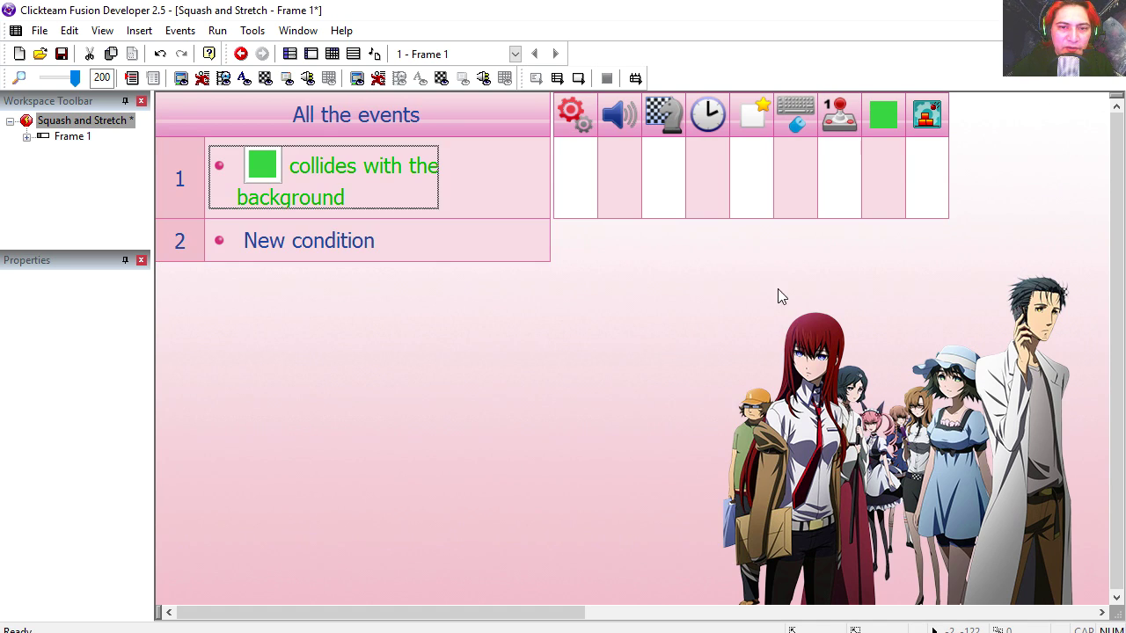
Step: Add an action for the green Active object to the background collision event
drag(571, 613, 884, 613)
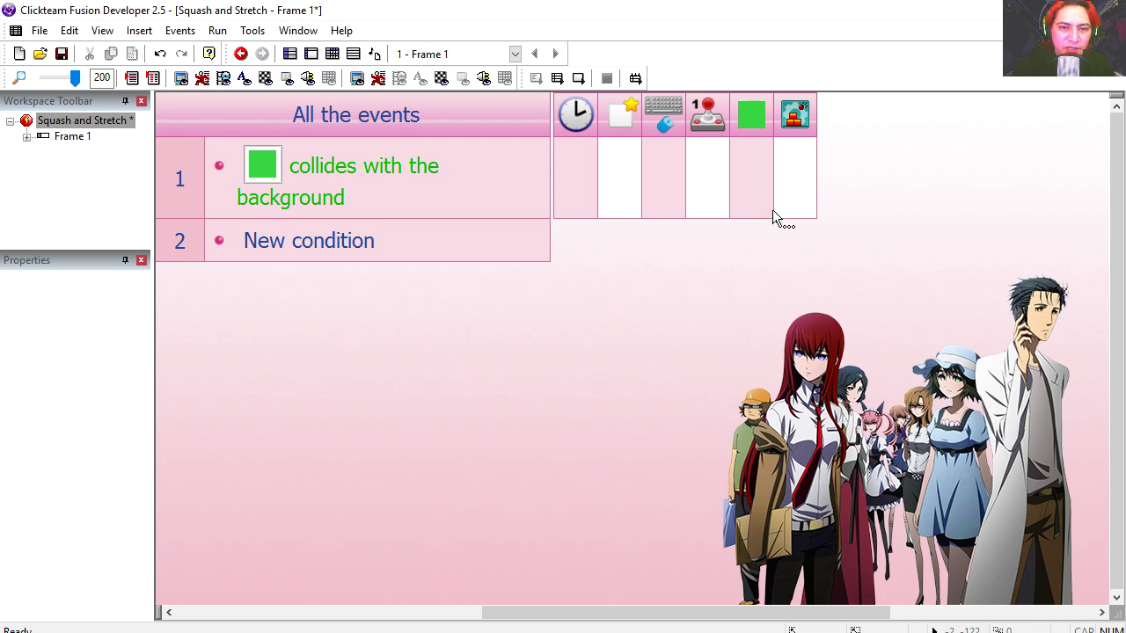
right_click(759, 198)
mouse_move(865, 217)
click(963, 216)
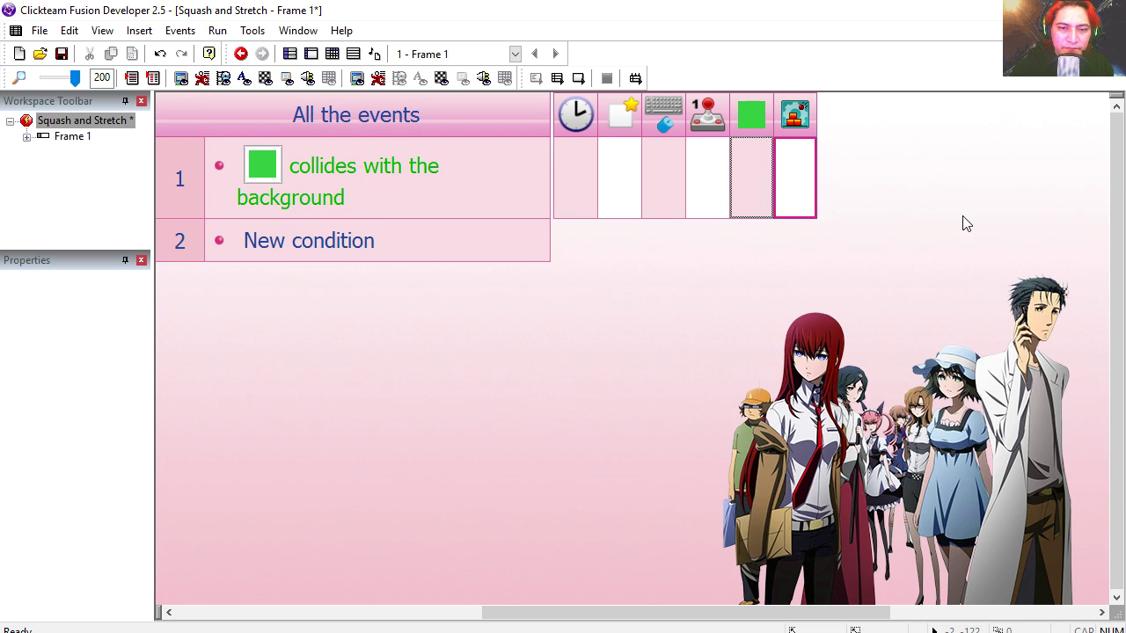
Step: Run the Squash and Stretch project and test moving and jumping with the green character across the platforms
click(577, 78)
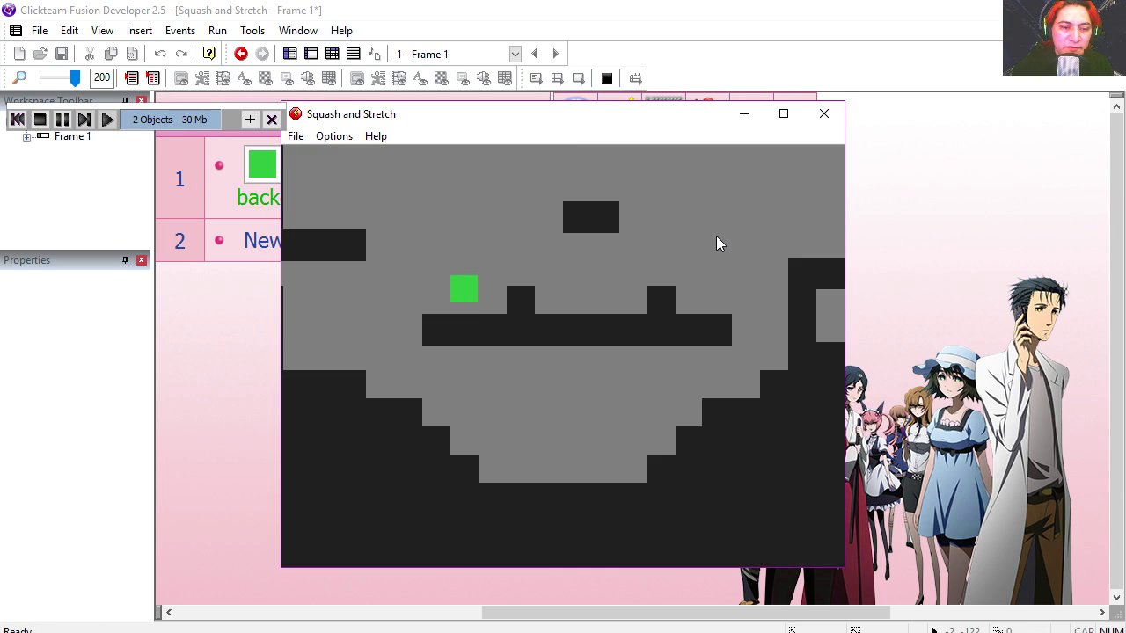
key(shift)
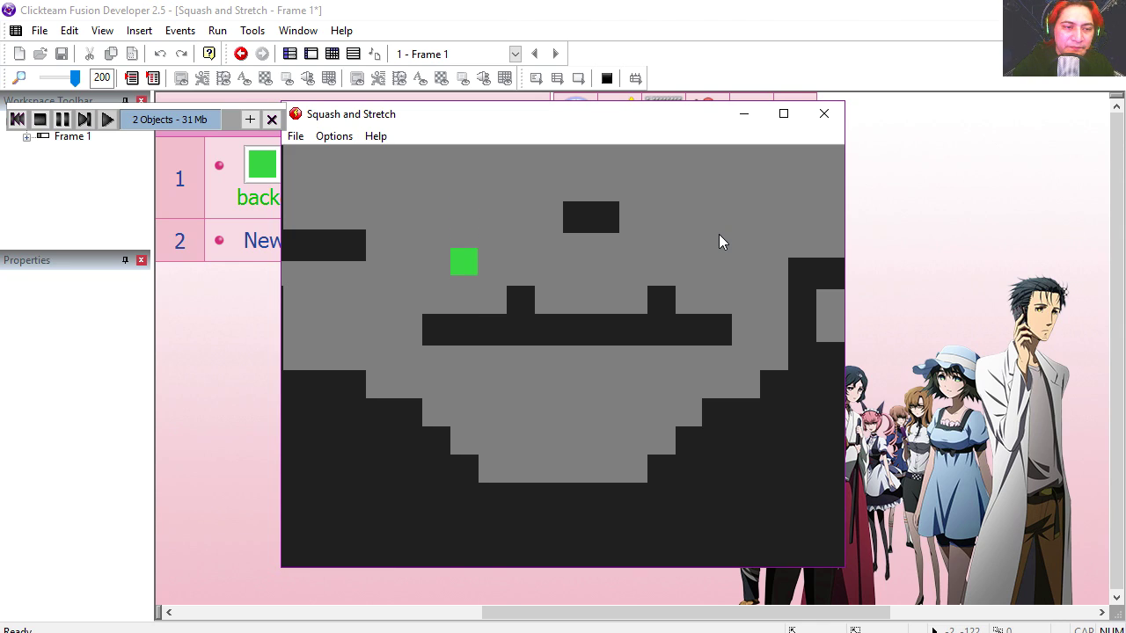
key(Left)
key(shift)
key(Right)
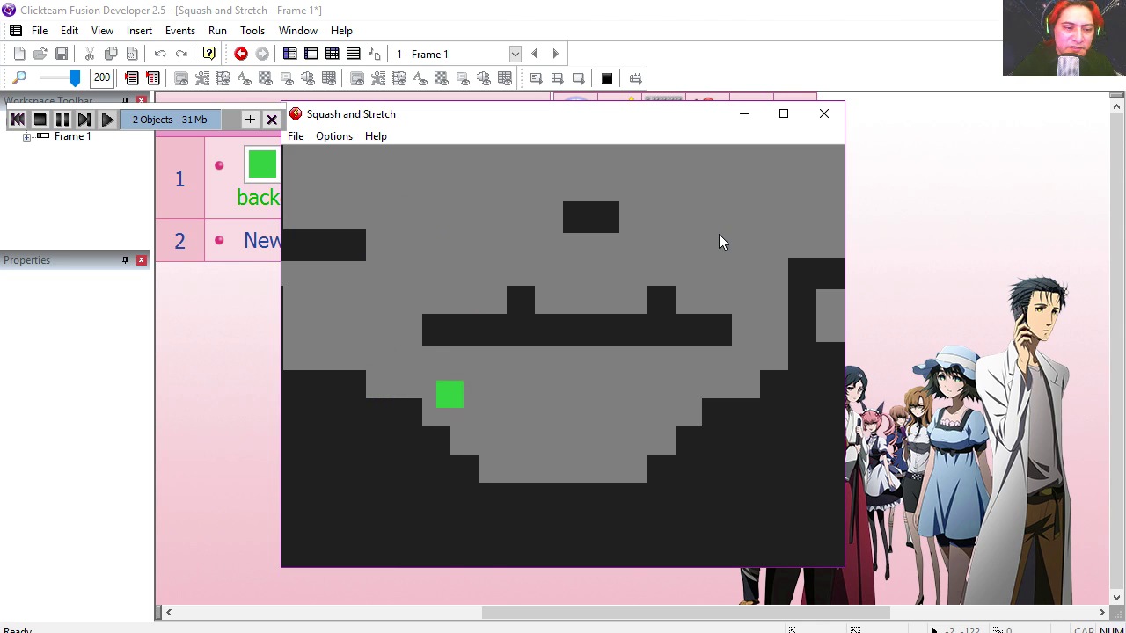
key(Right)
key(Up)
key(Left)
key(Up)
key(Up)
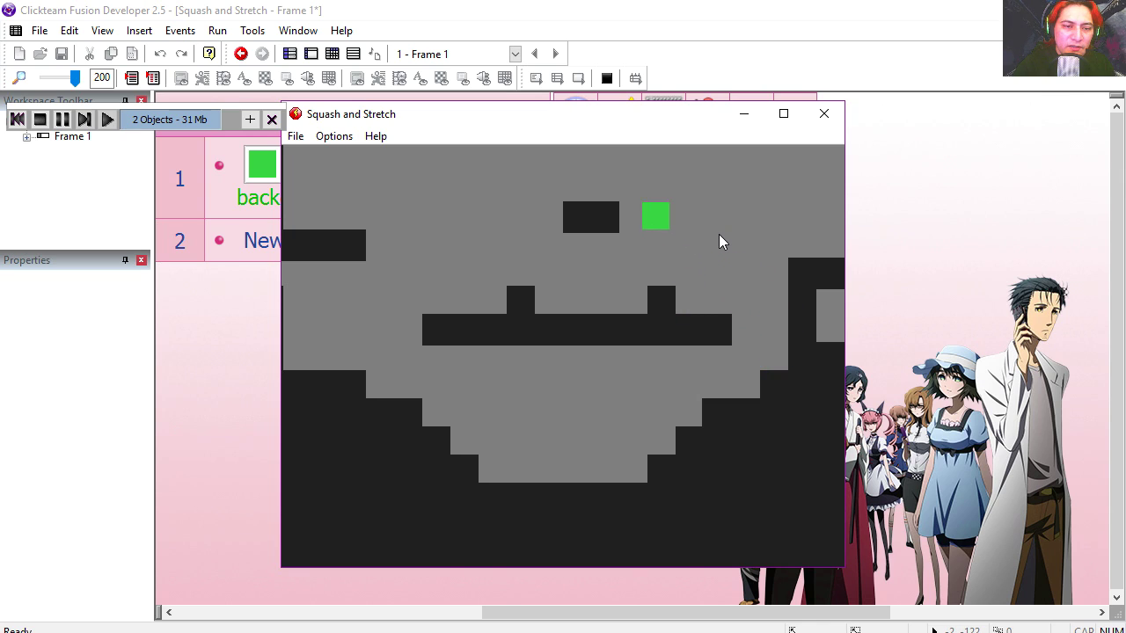
key(Up)
key(Left)
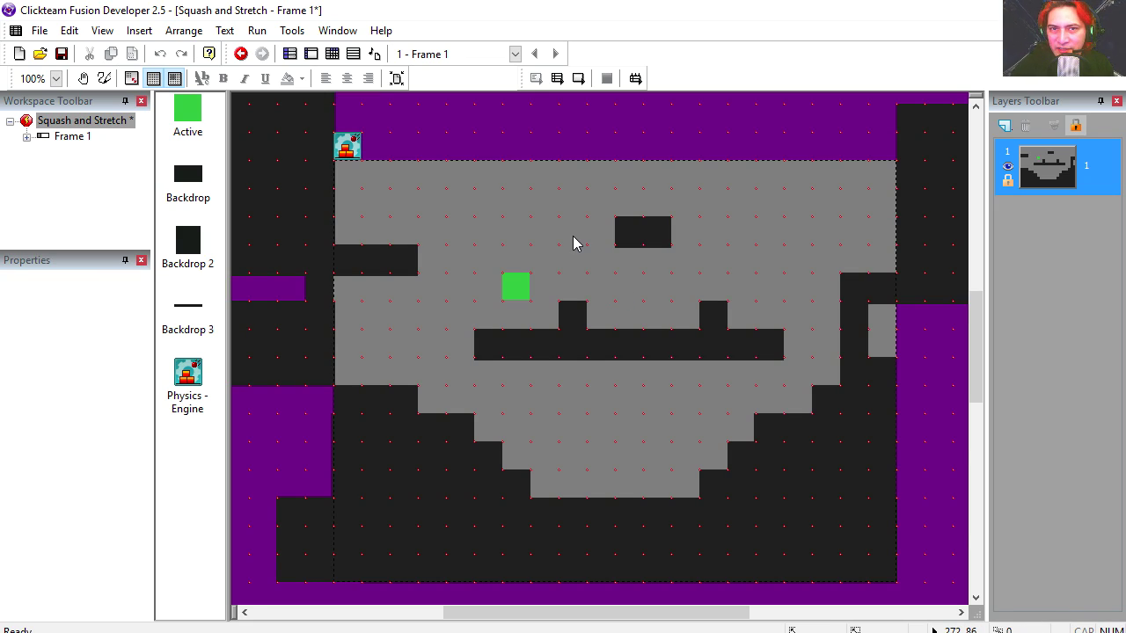
Step: Import the Jumping folder's images as an animation into the green Active object's Jumping sequence and set its higher speed to 20
double_click(518, 285)
scroll(249, 485, down, 2)
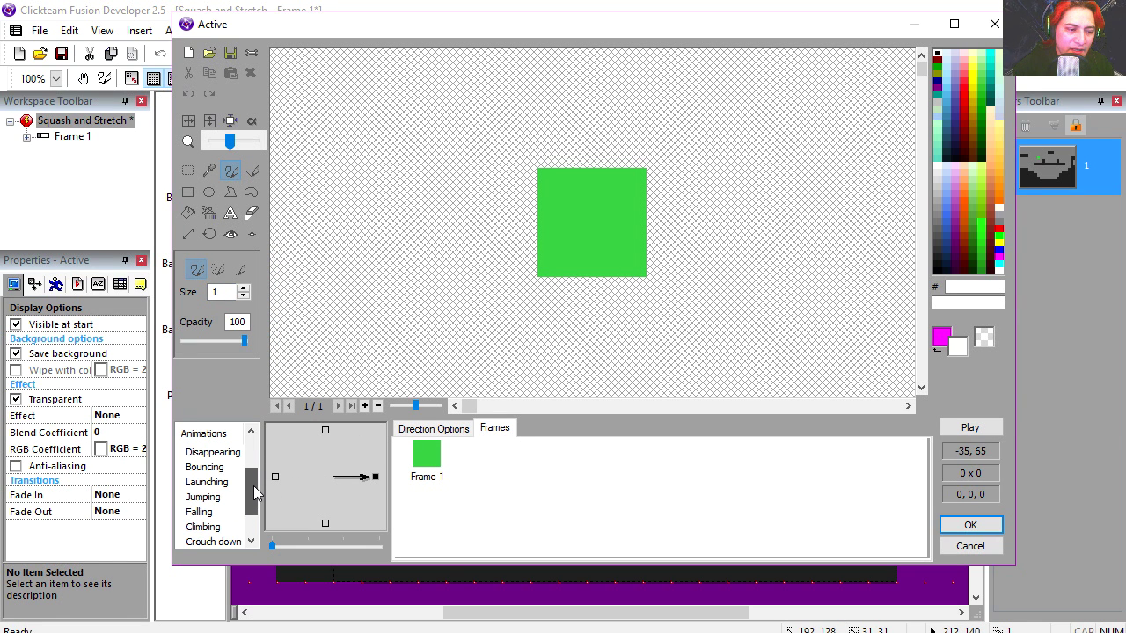
click(216, 499)
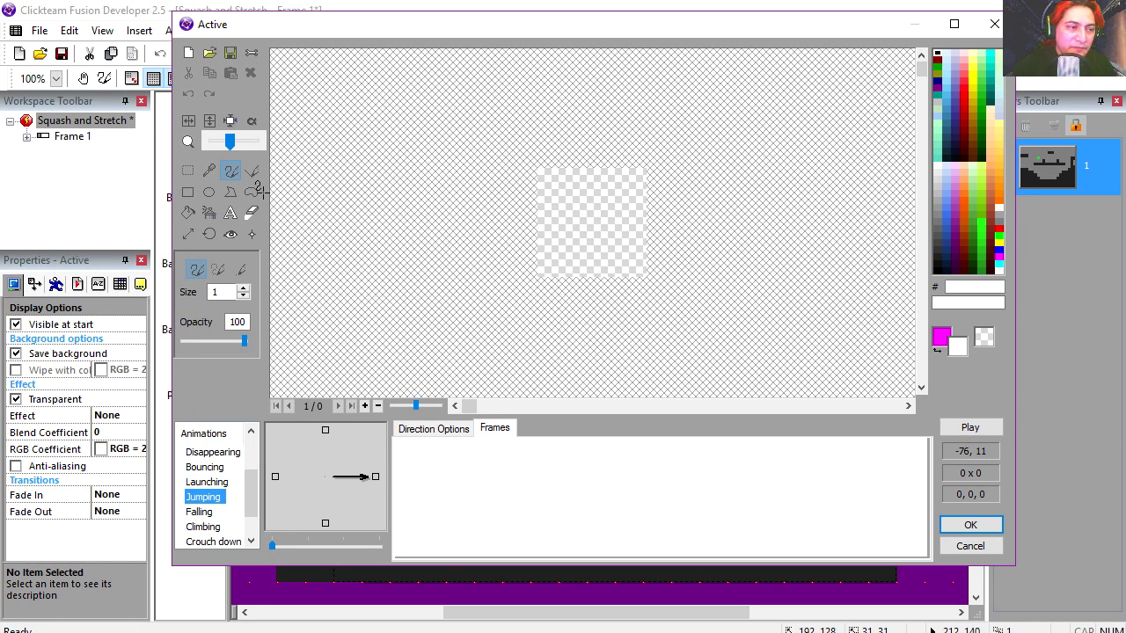
click(211, 66)
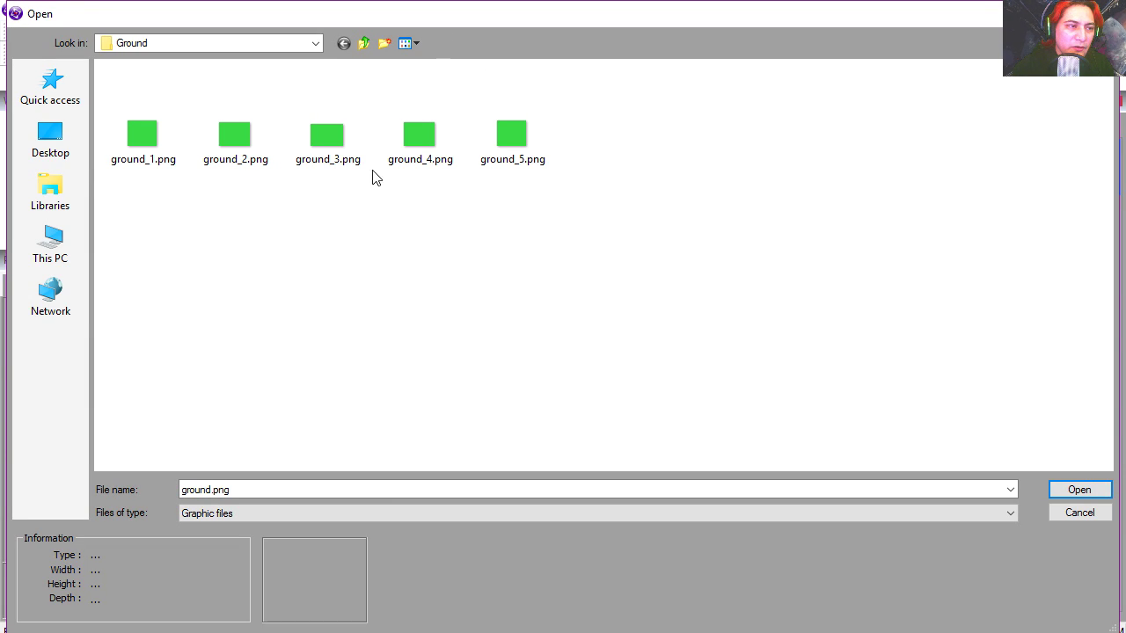
click(362, 45)
click(154, 126)
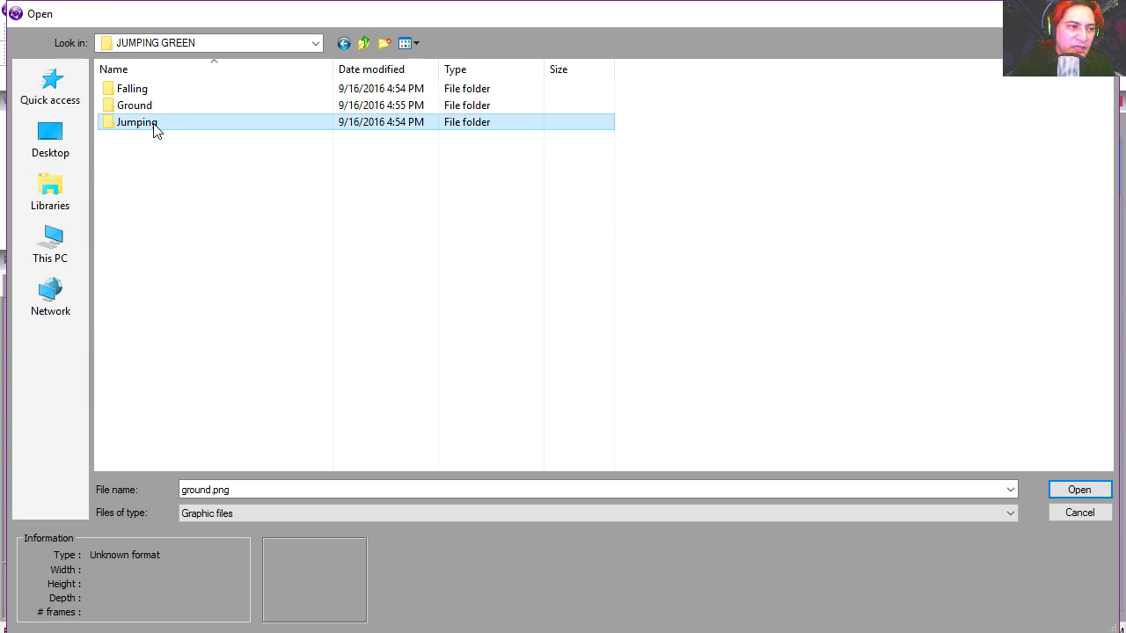
double_click(156, 128)
click(147, 149)
click(1075, 489)
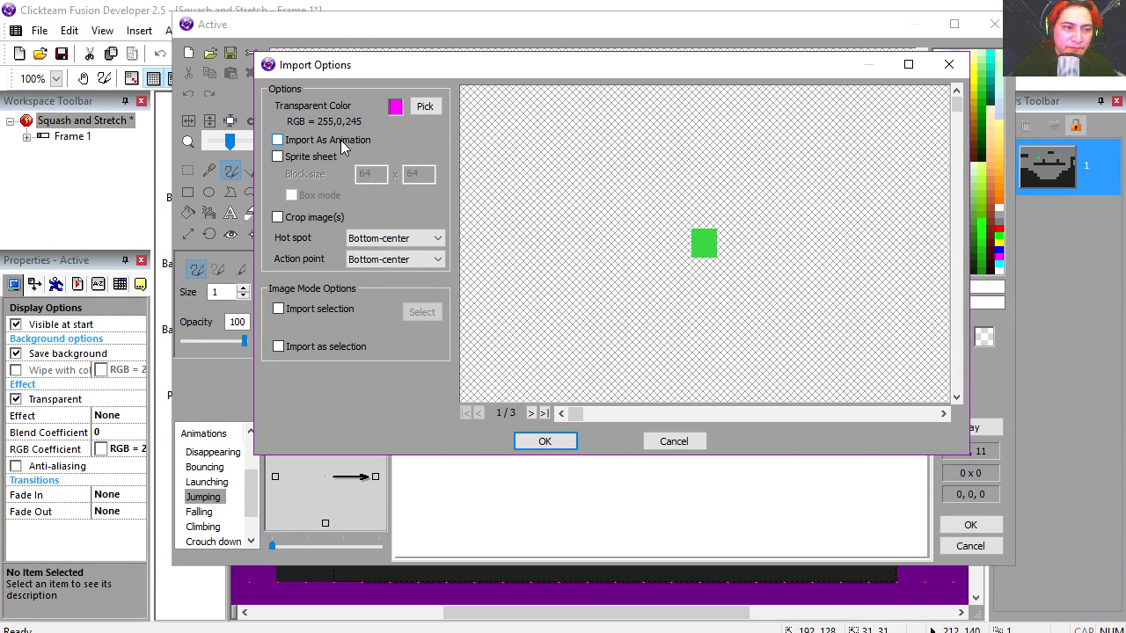
click(340, 141)
click(527, 442)
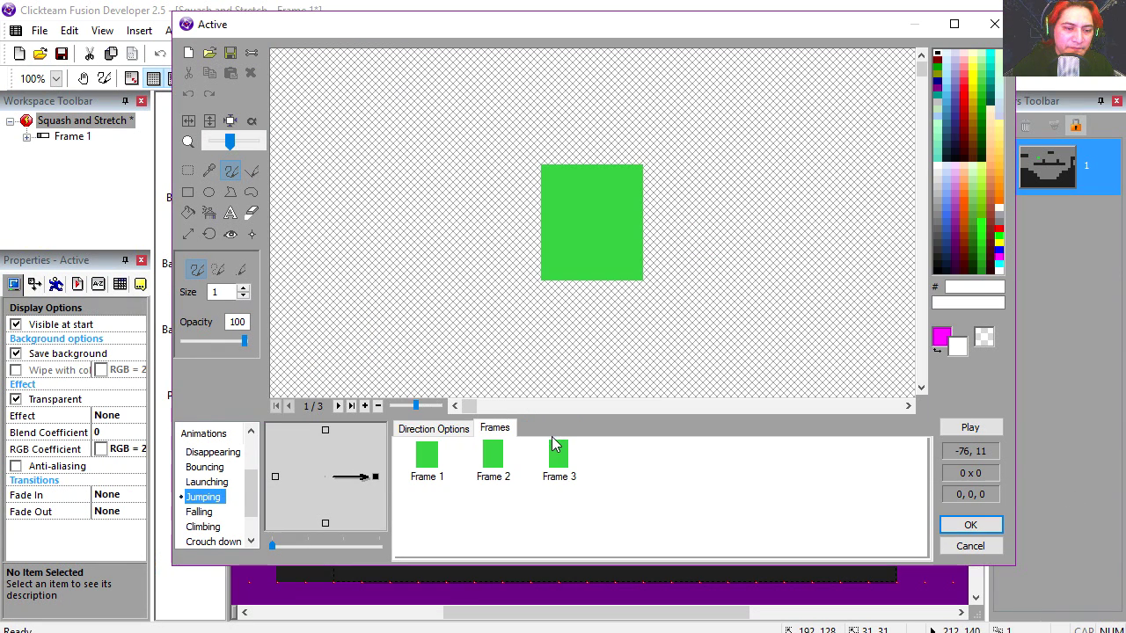
click(431, 429)
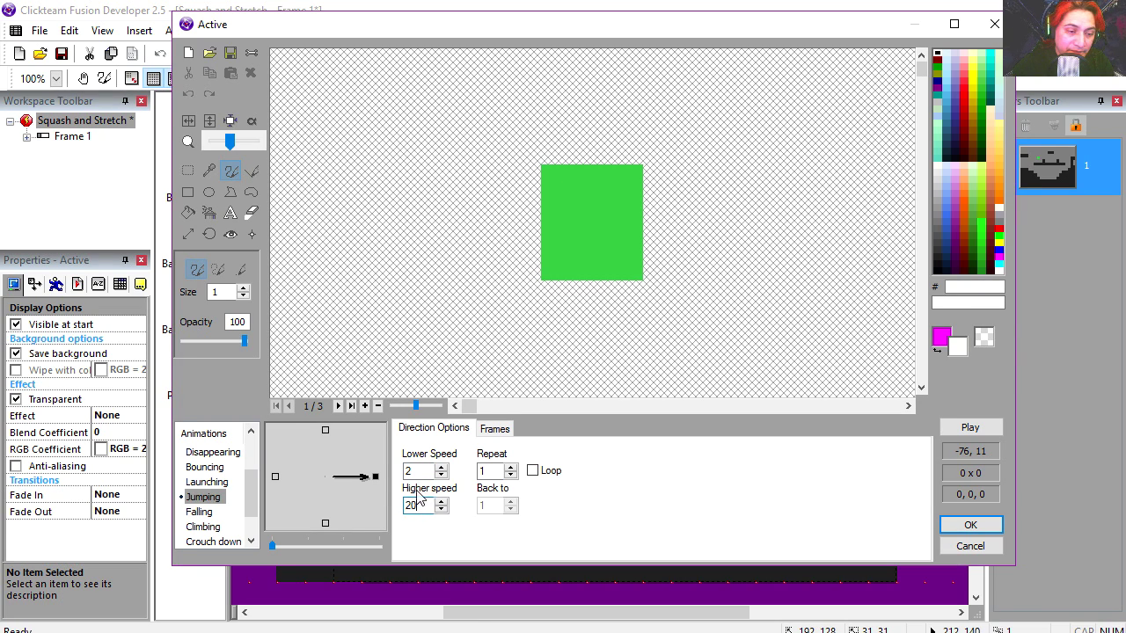
key(Return)
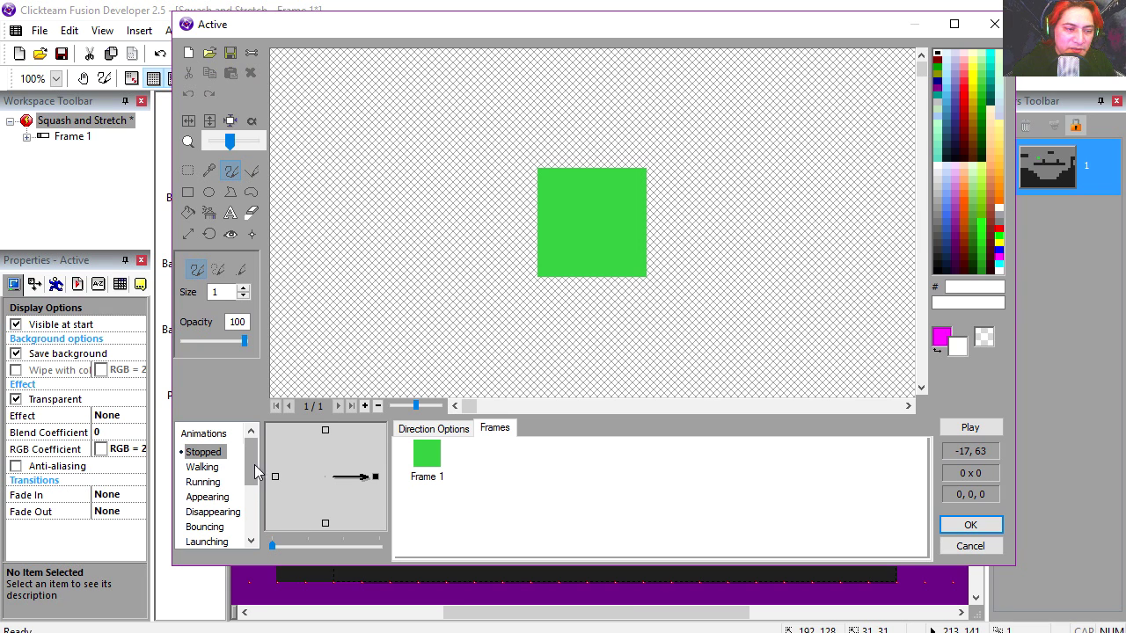
Step: Import the three falling images as an animation into the Active object's Falling sequence and set its higher speed to 20
scroll(253, 462, down, 2)
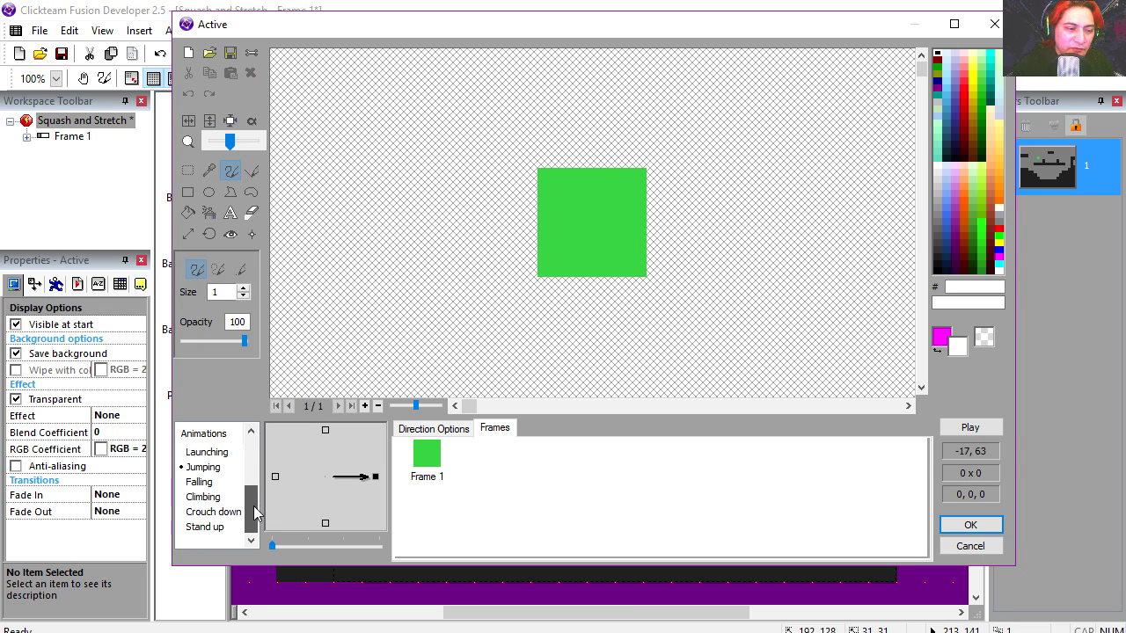
click(209, 484)
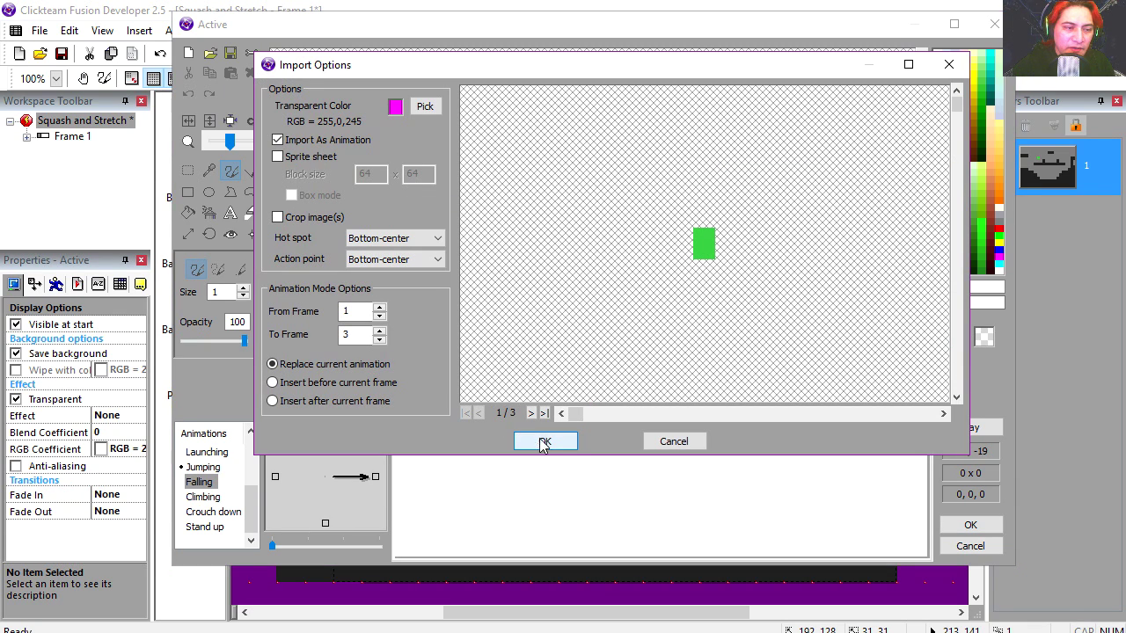
click(544, 441)
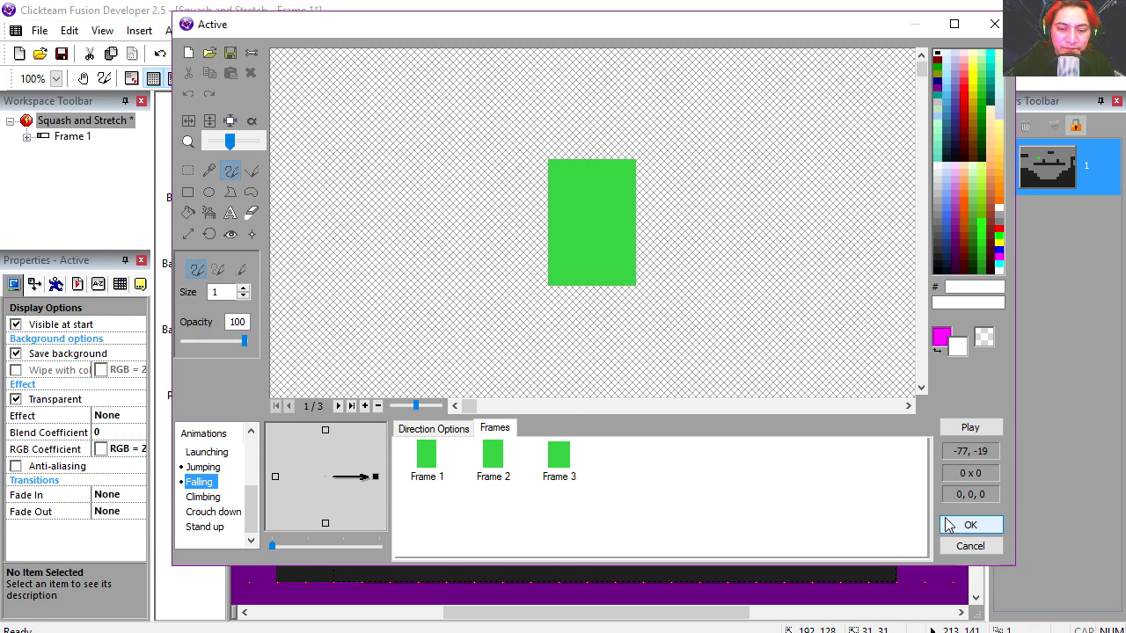
click(440, 429)
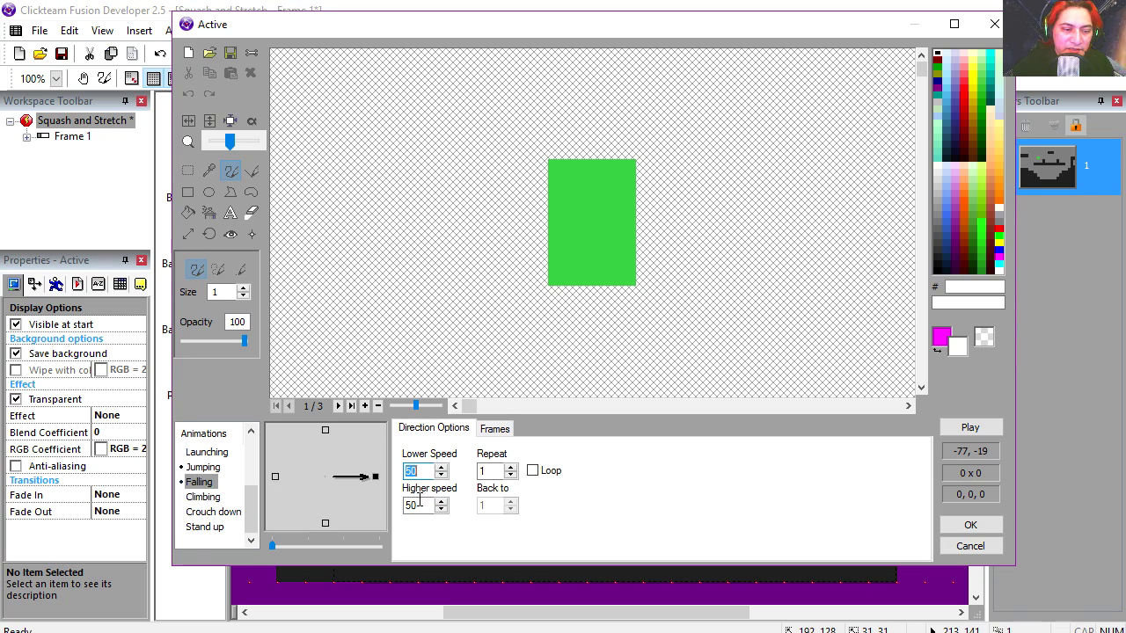
text(20)
click(428, 469)
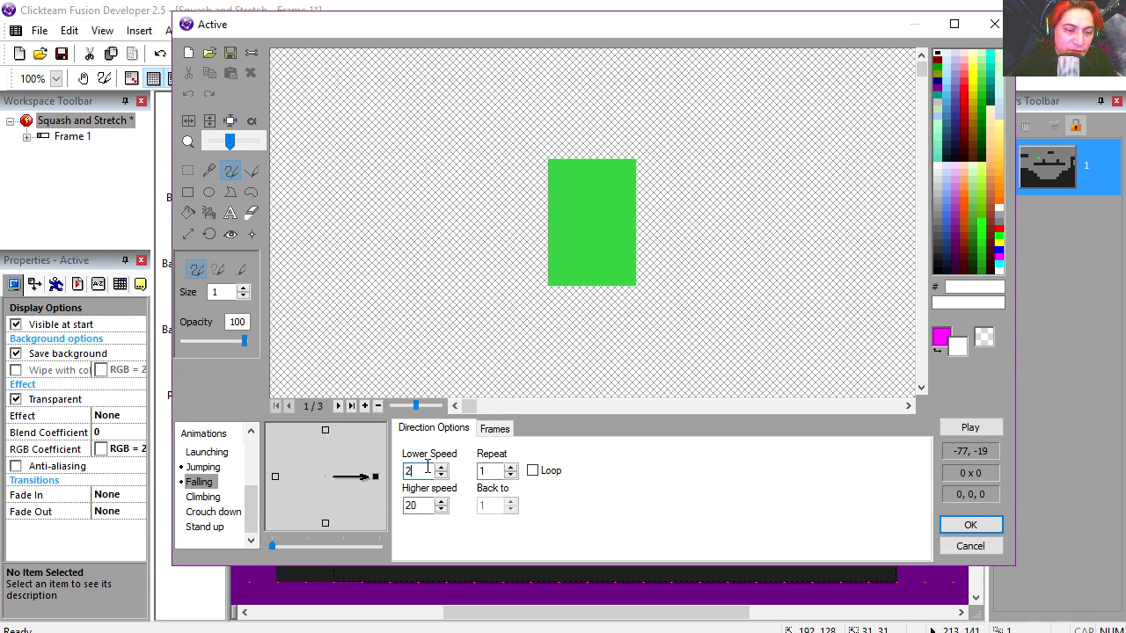
click(968, 525)
Step: Run the project briefly to preview the jumping and falling animations and close it
key(F7)
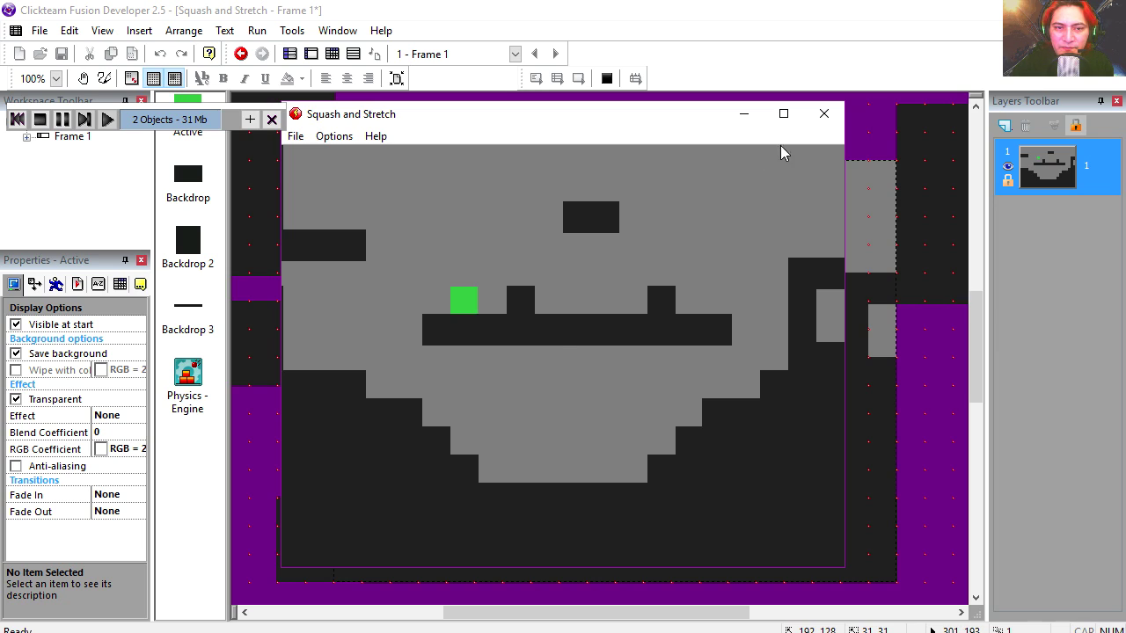
click(823, 114)
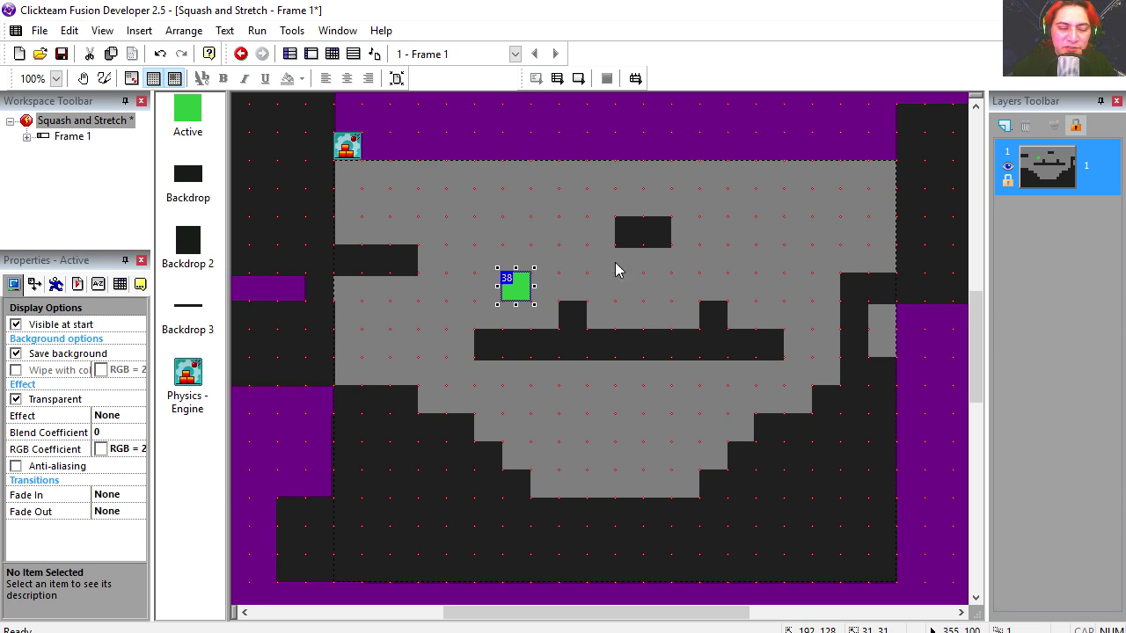
Step: Add a custom animation sequence named Squash to the green Active object
double_click(515, 292)
scroll(253, 466, down, 2)
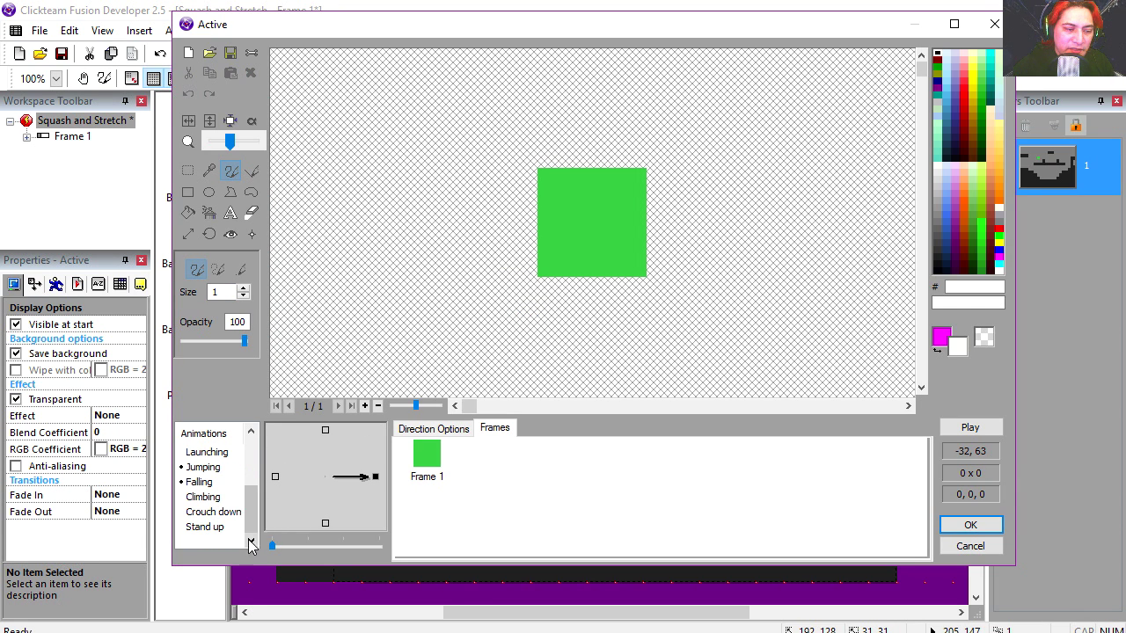
right_click(228, 540)
click(286, 426)
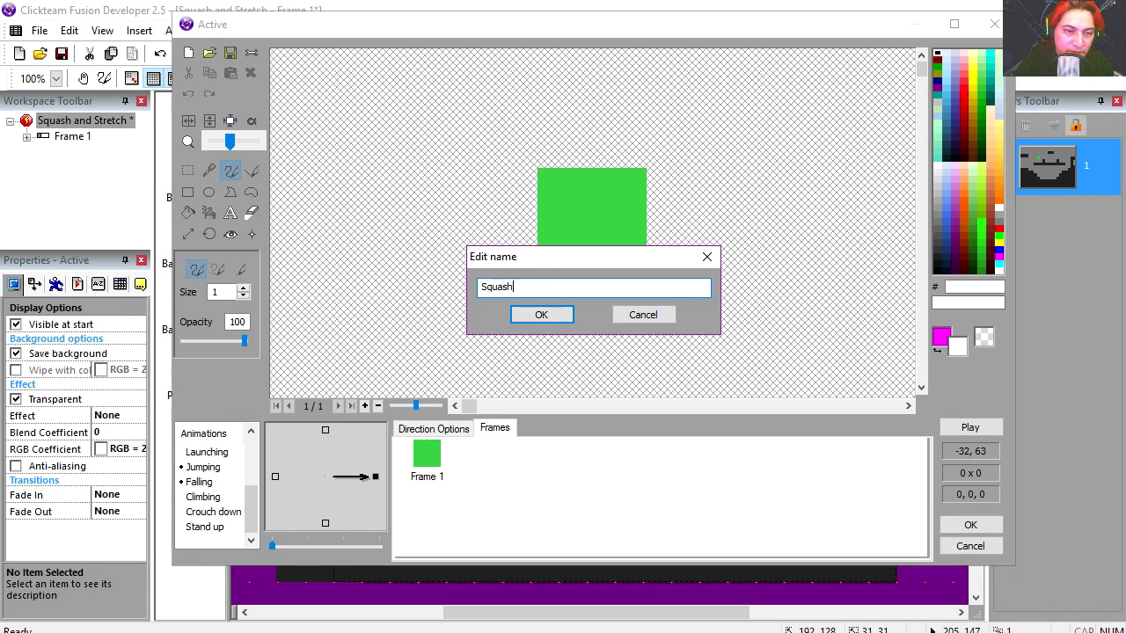
key(Return)
Step: Import the Ground folder's five images as an animation into the Squash sequence and set its lower and higher speeds to 20
click(227, 73)
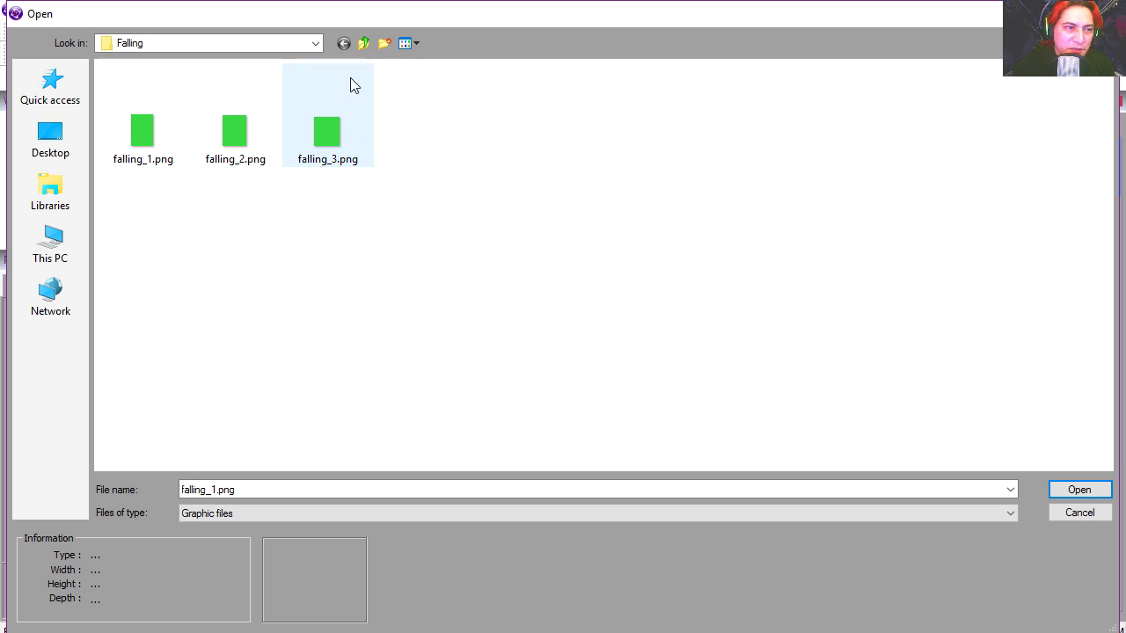
click(363, 43)
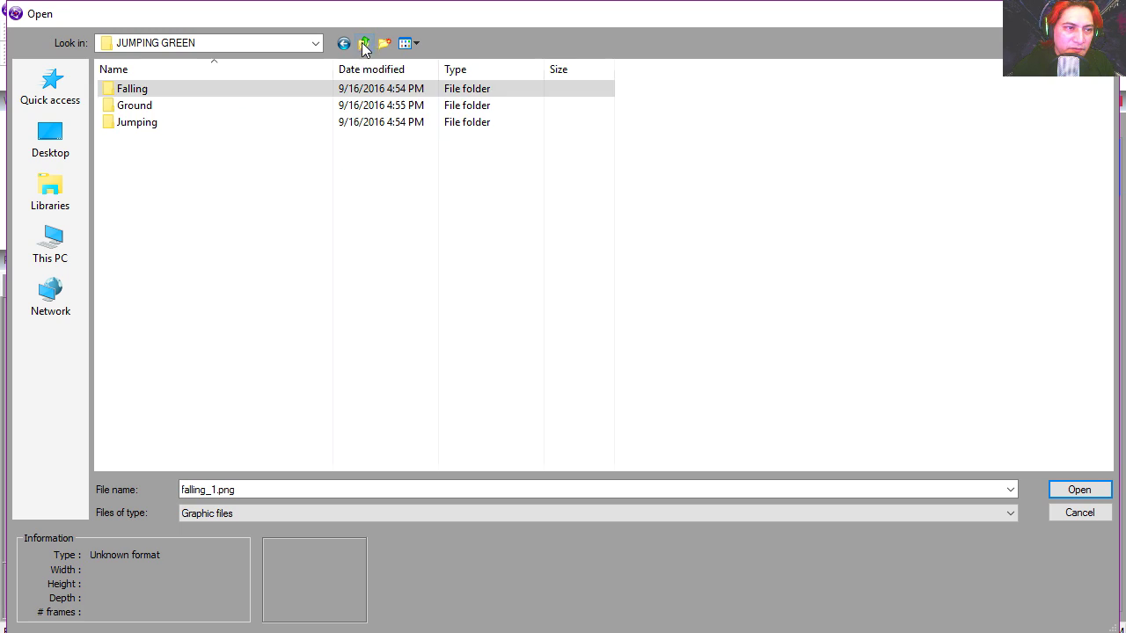
double_click(155, 109)
double_click(156, 144)
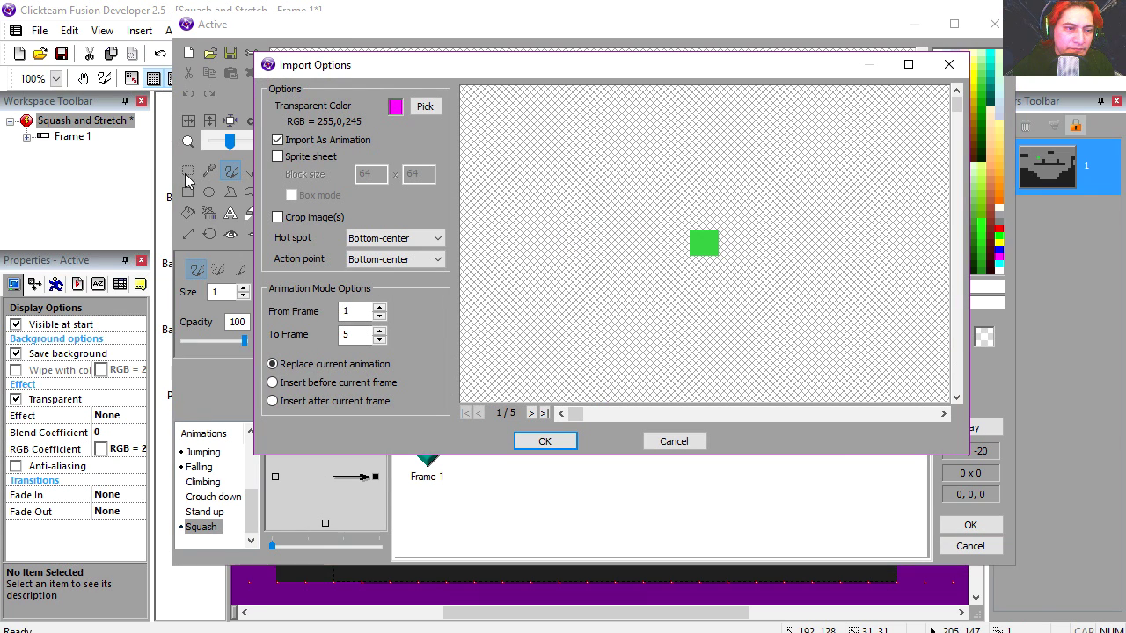
click(545, 440)
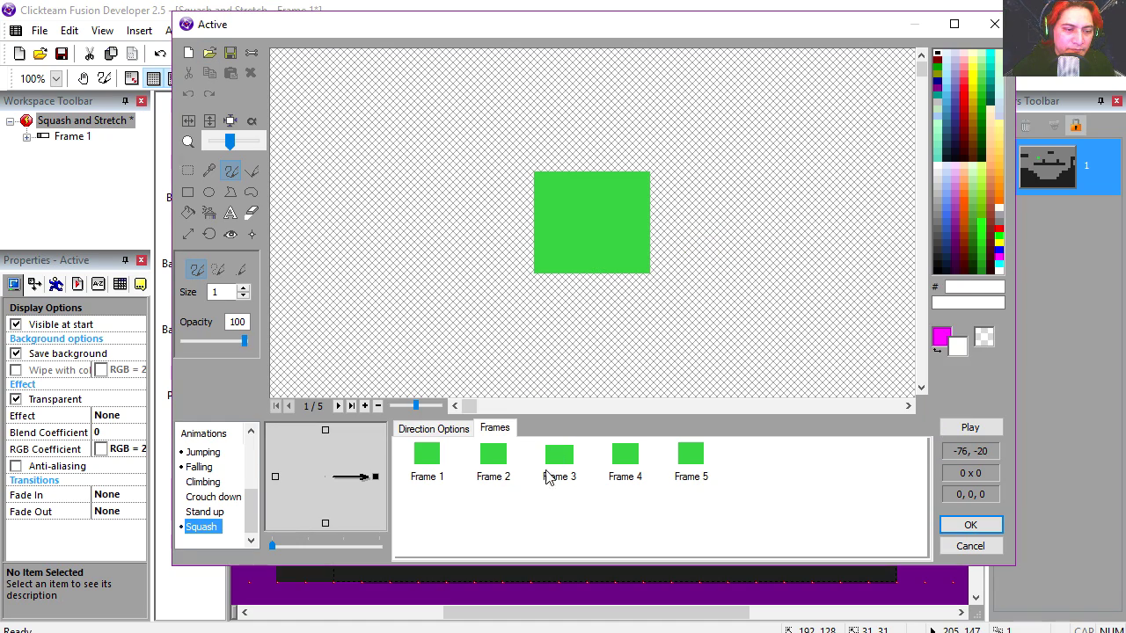
click(435, 430)
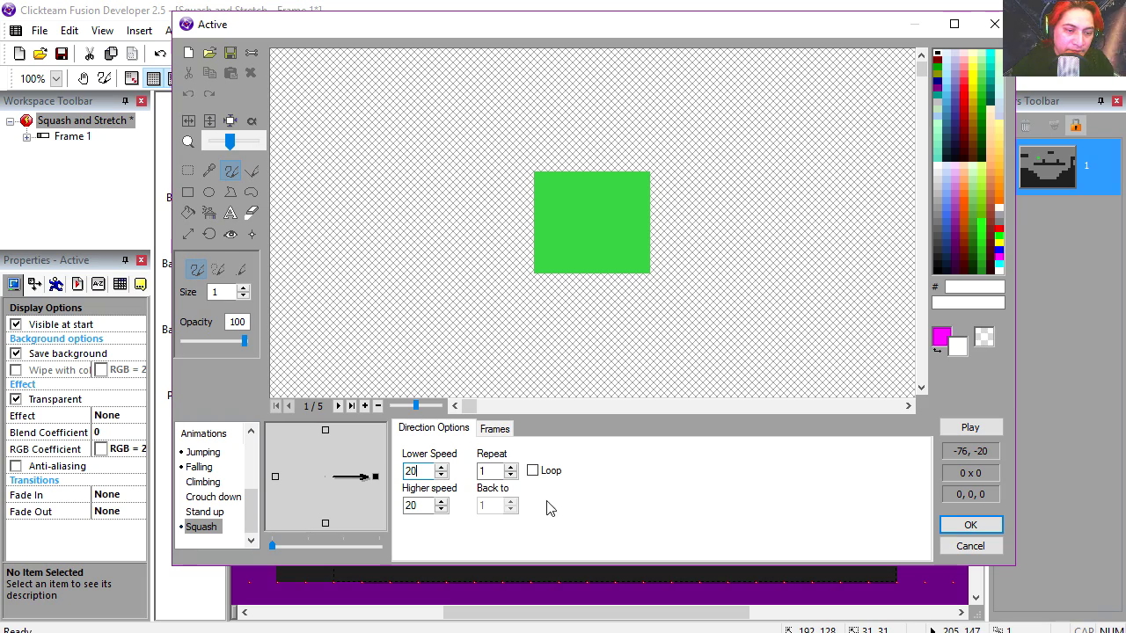
click(971, 524)
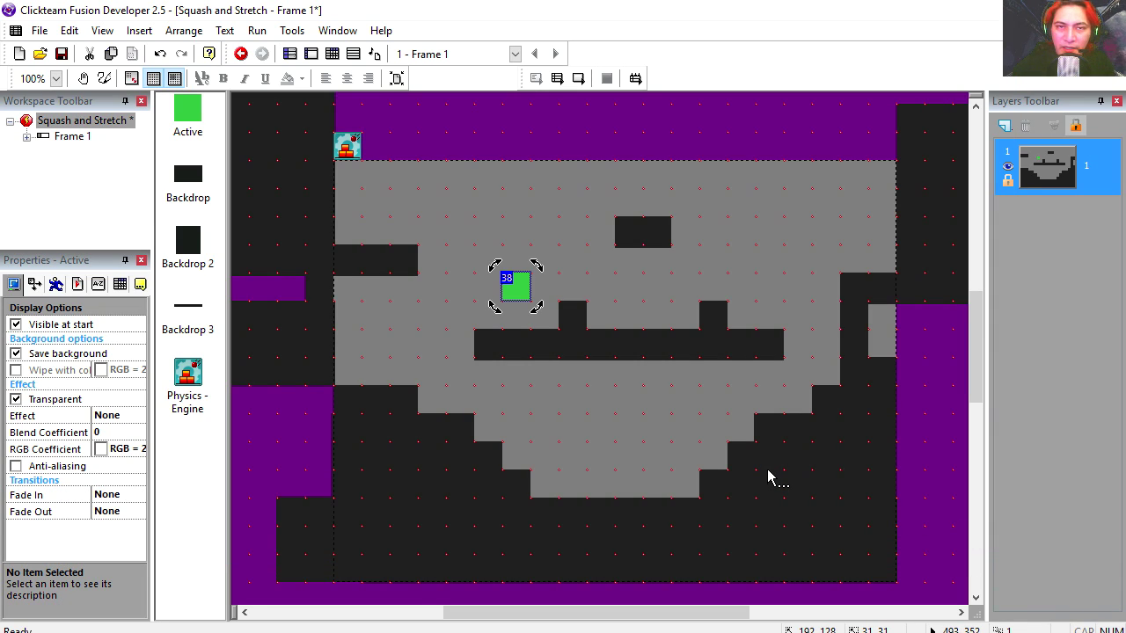
Step: Add an action to the background collision event that changes the green Active object's animation sequence to Squash
click(579, 79)
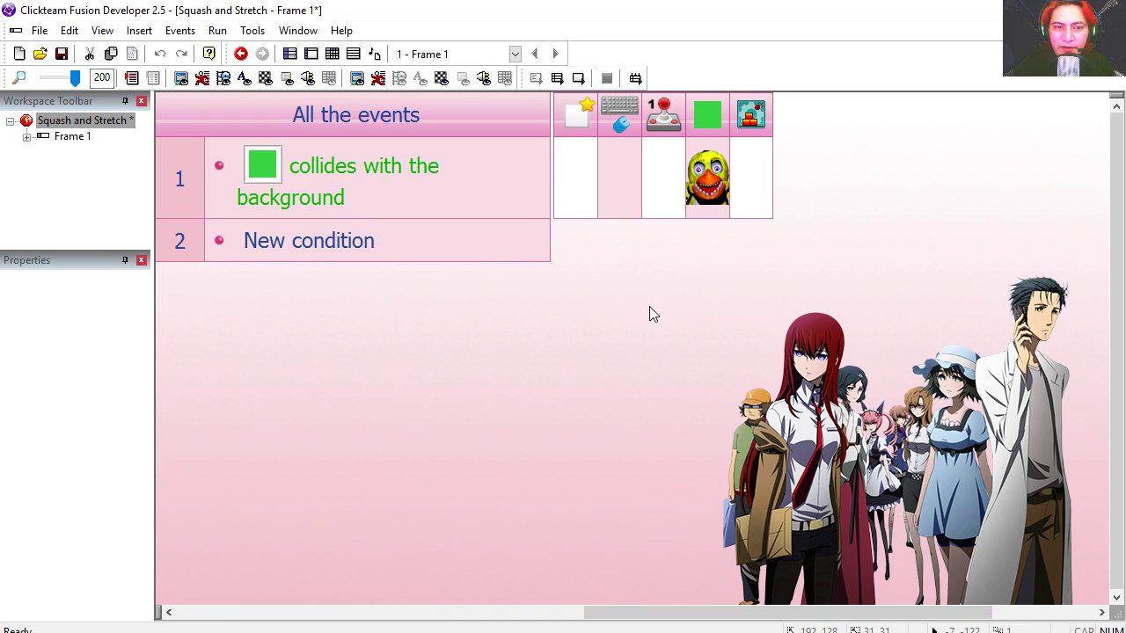
right_click(707, 195)
mouse_move(802, 273)
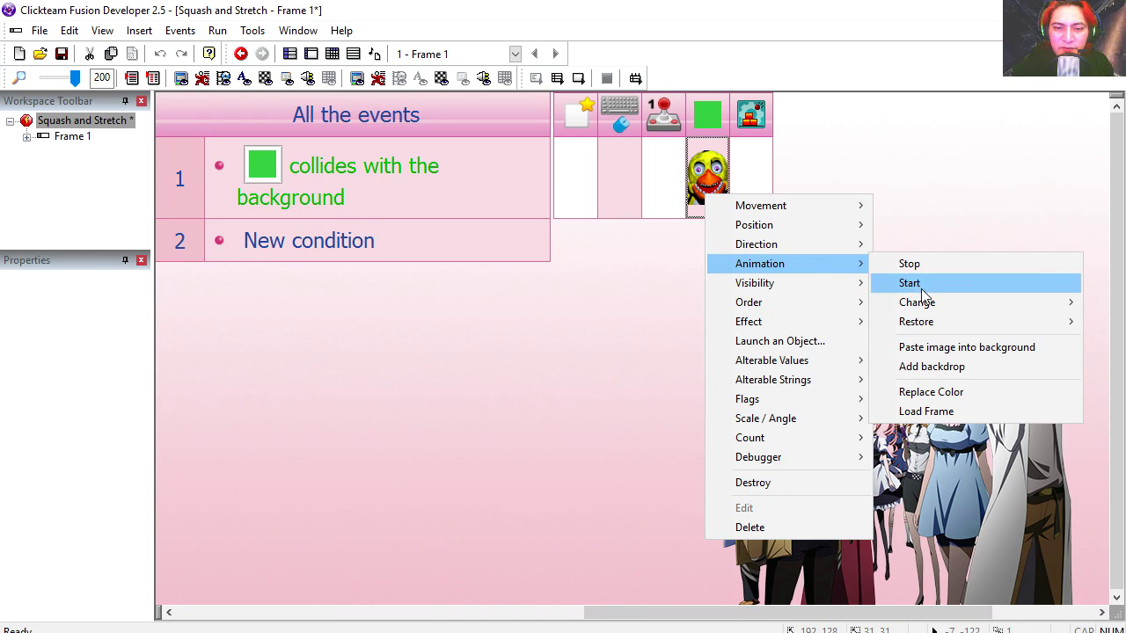
mouse_move(917, 302)
click(789, 303)
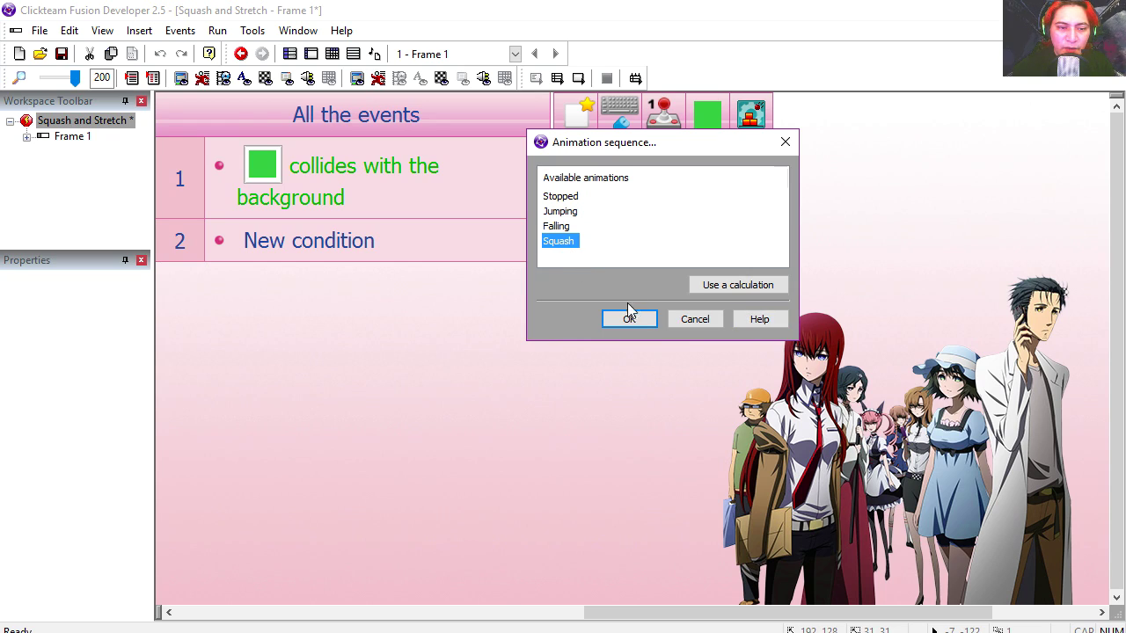
click(629, 308)
Step: Run the application and move and jump the green character across the platforms to test the squash animation on collisions
click(555, 79)
key(shift)
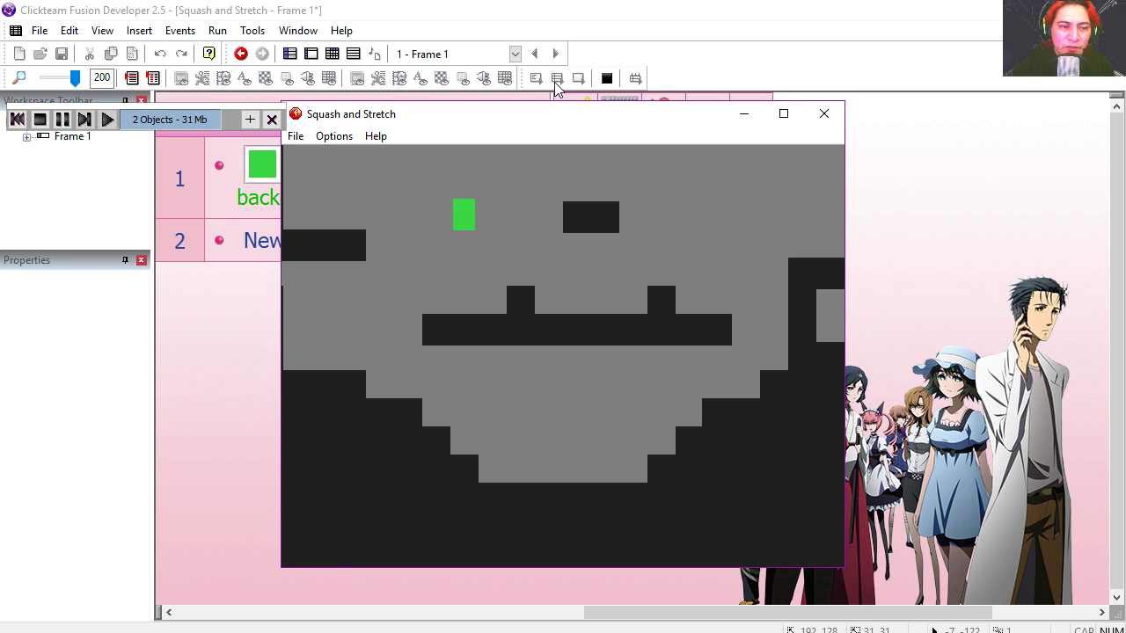
key(Left)
key(Up)
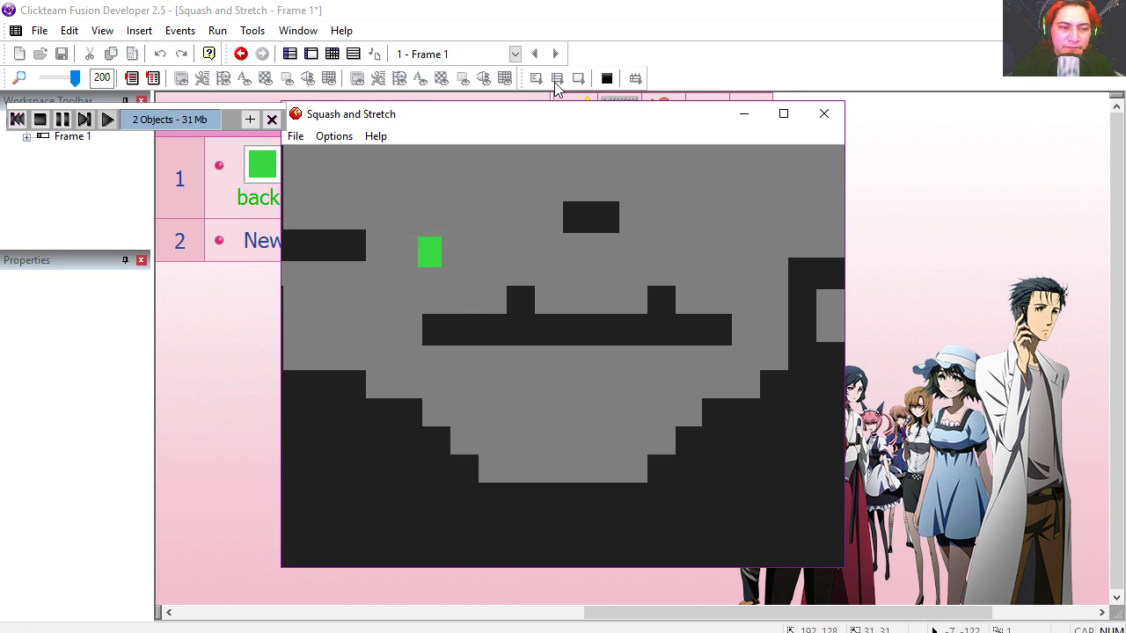
key(Right)
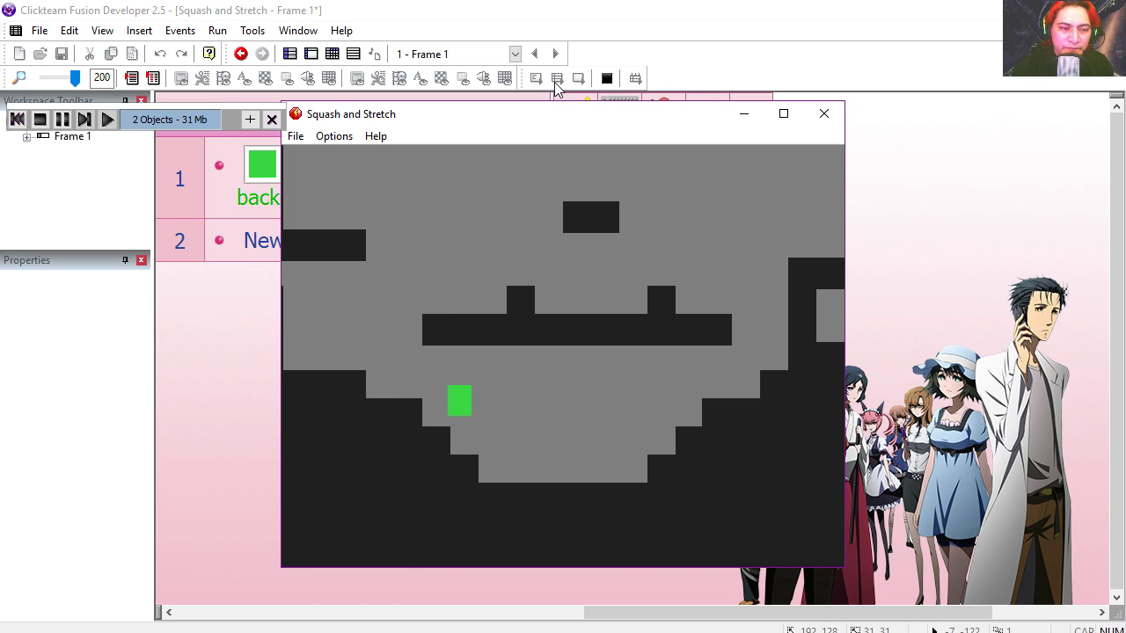
key(Up)
key(Left)
key(Up)
key(Up)
key(Up)
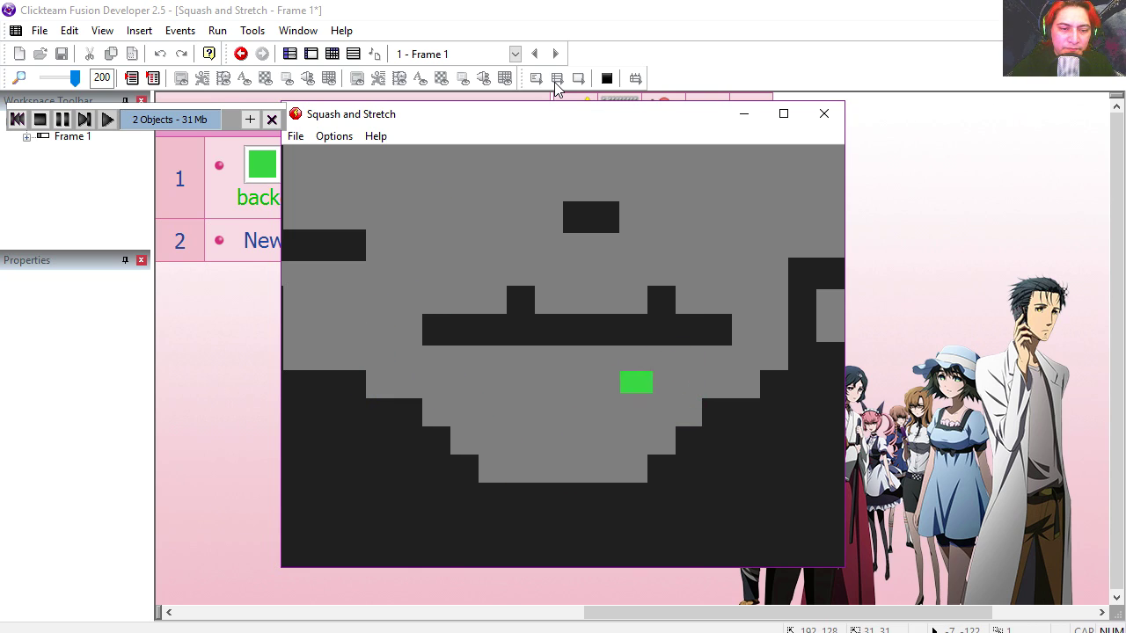
key(Right)
key(Right)
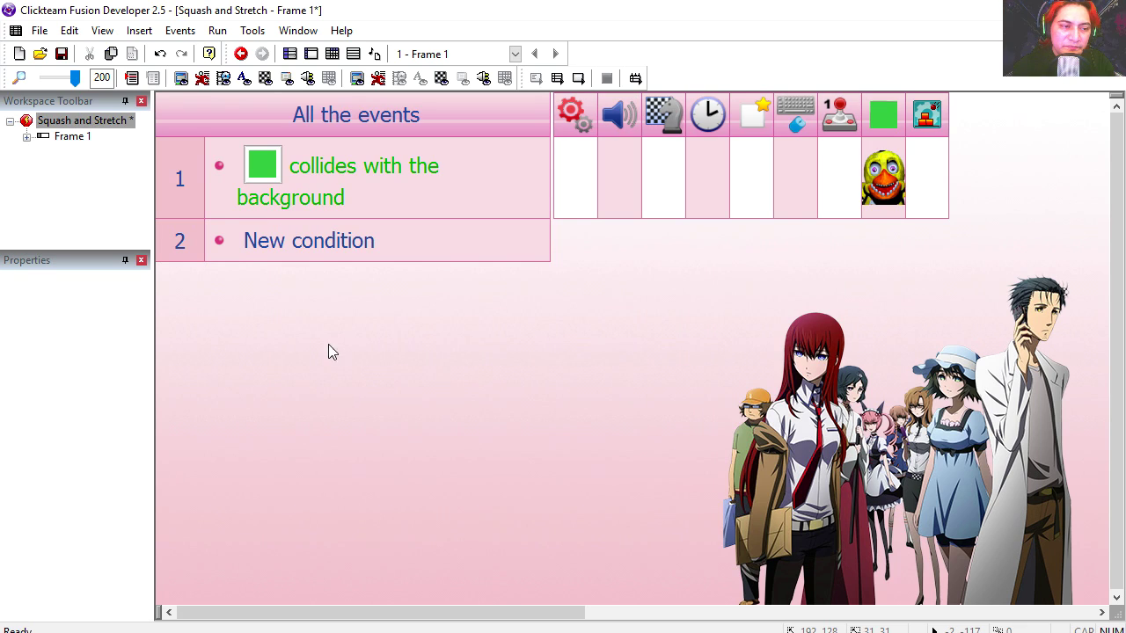
Step: Add a new event with the condition that the green Active object's Jumping animation is playing
click(333, 240)
click(470, 284)
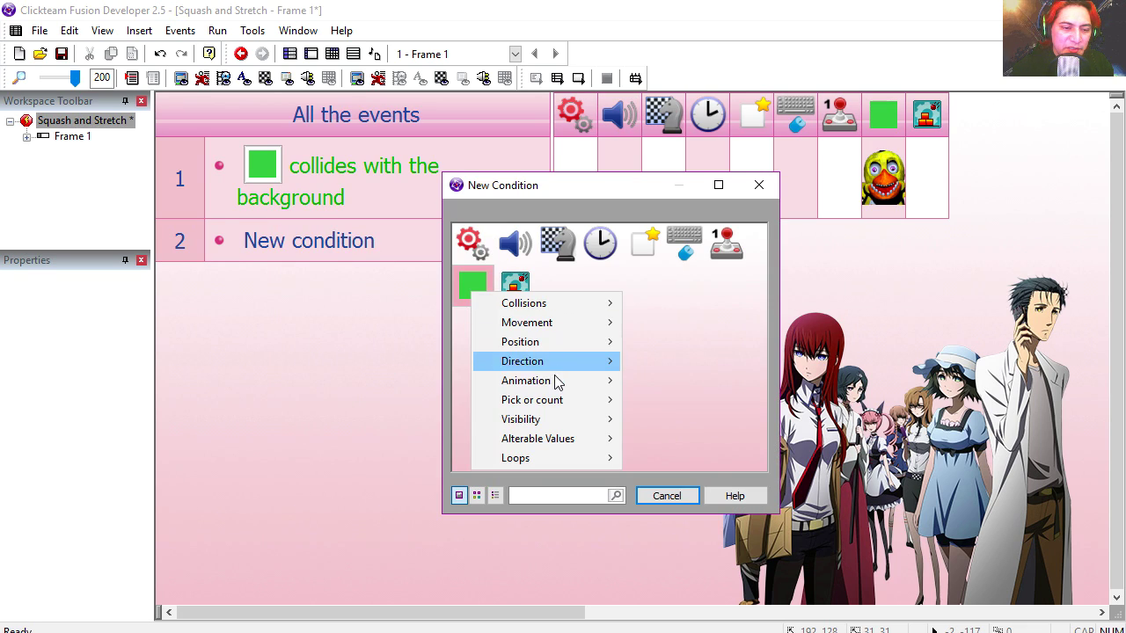
mouse_move(610, 394)
click(703, 359)
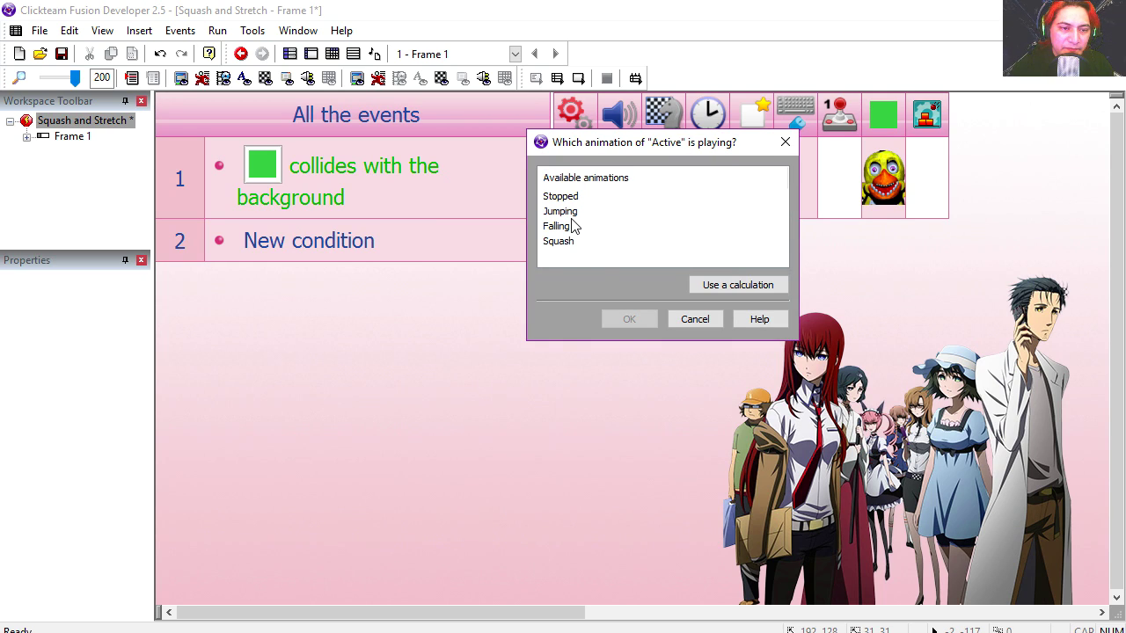
click(563, 212)
click(626, 320)
Step: Insert the limit condition "Only one action when event loops" into the Jumping animation event
right_click(353, 250)
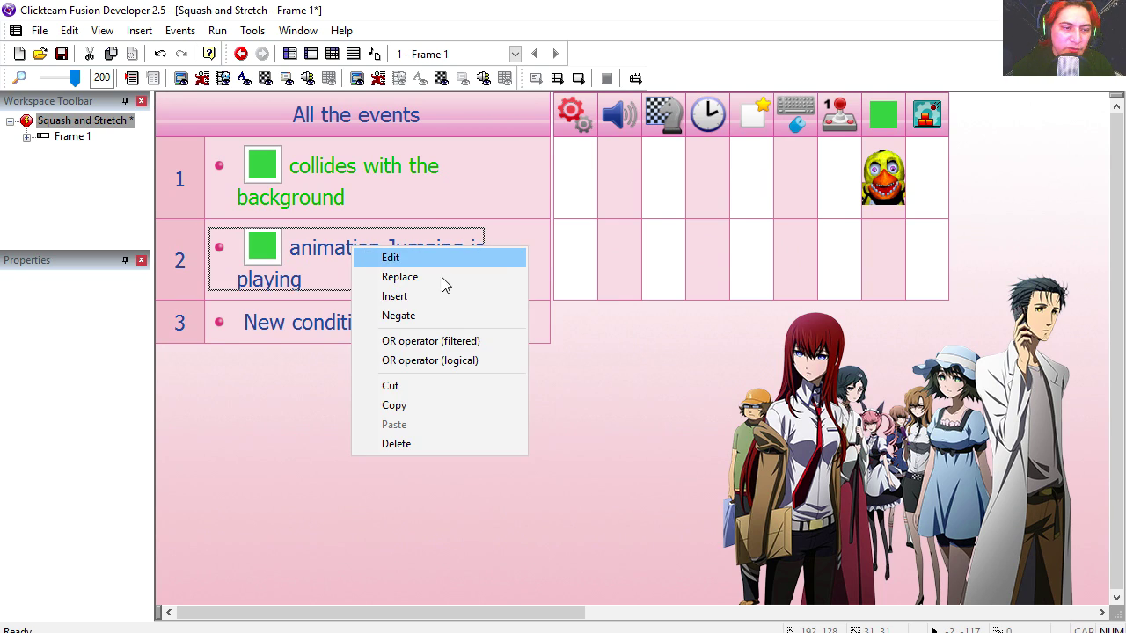
click(427, 297)
click(482, 242)
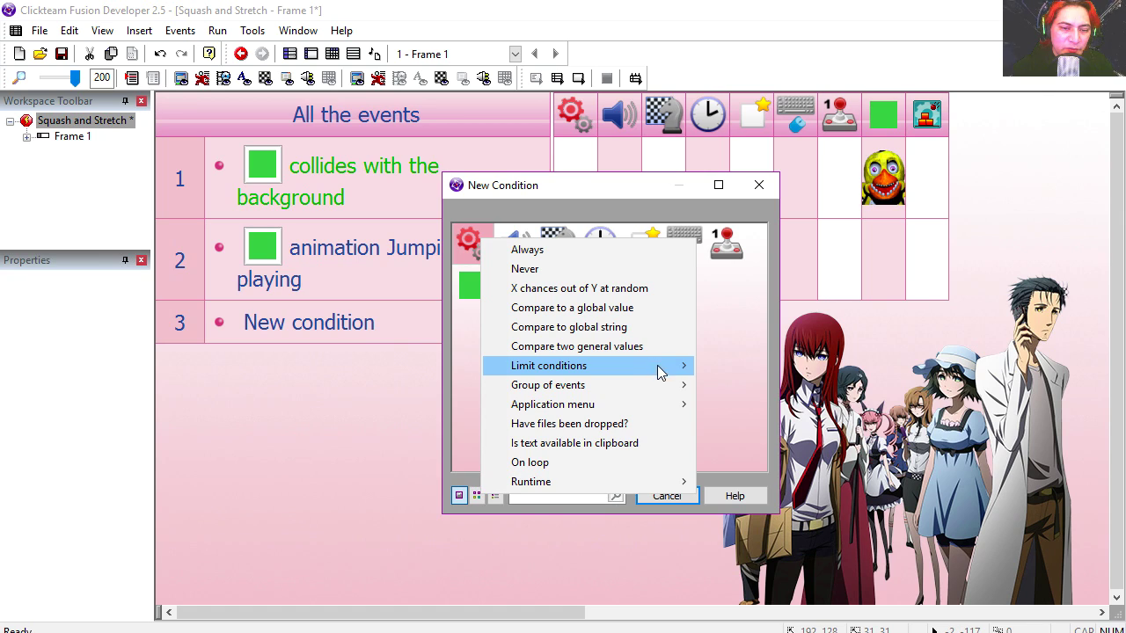
mouse_move(660, 369)
click(753, 382)
Step: Add a sound action to the Jumping event that plays the sample Bounce lo 2, previewing the sample first
click(613, 315)
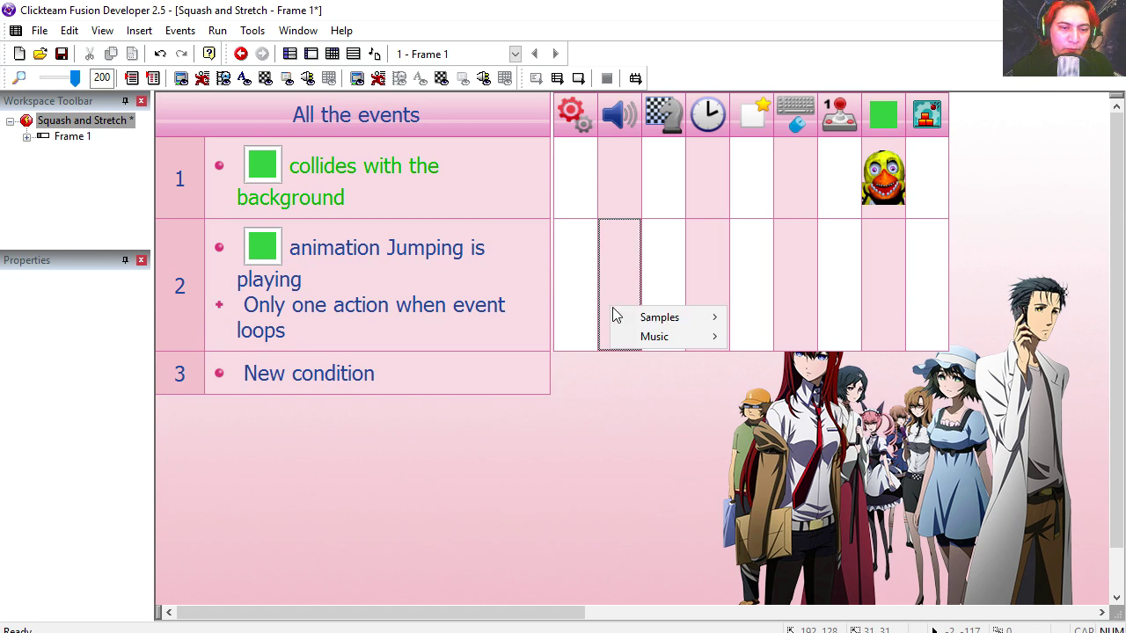
mouse_move(655, 317)
click(809, 135)
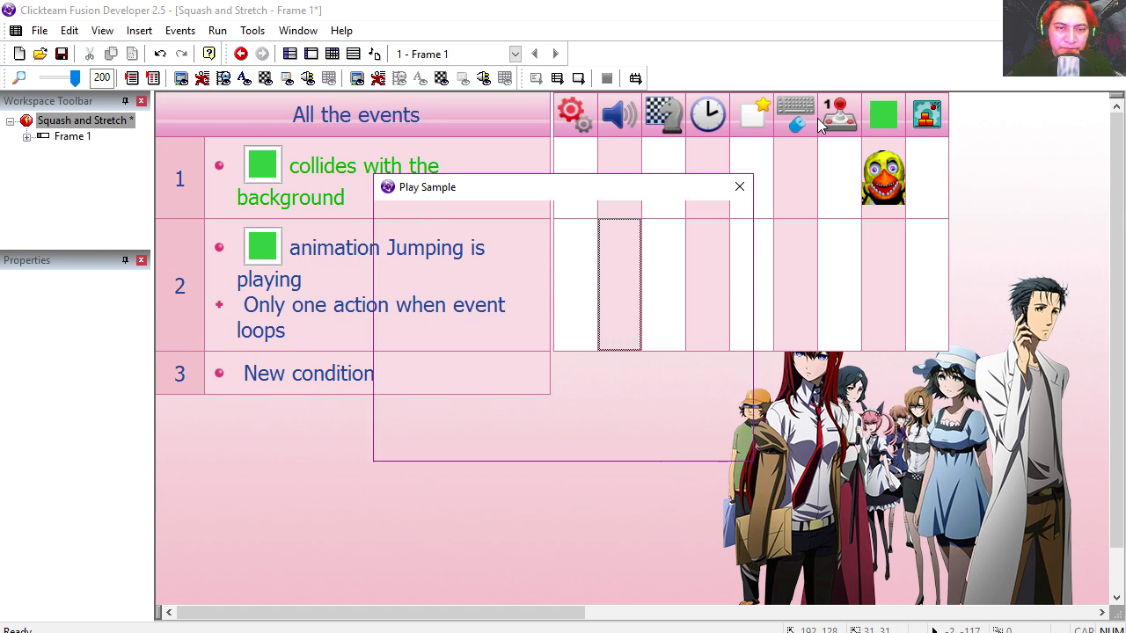
click(546, 256)
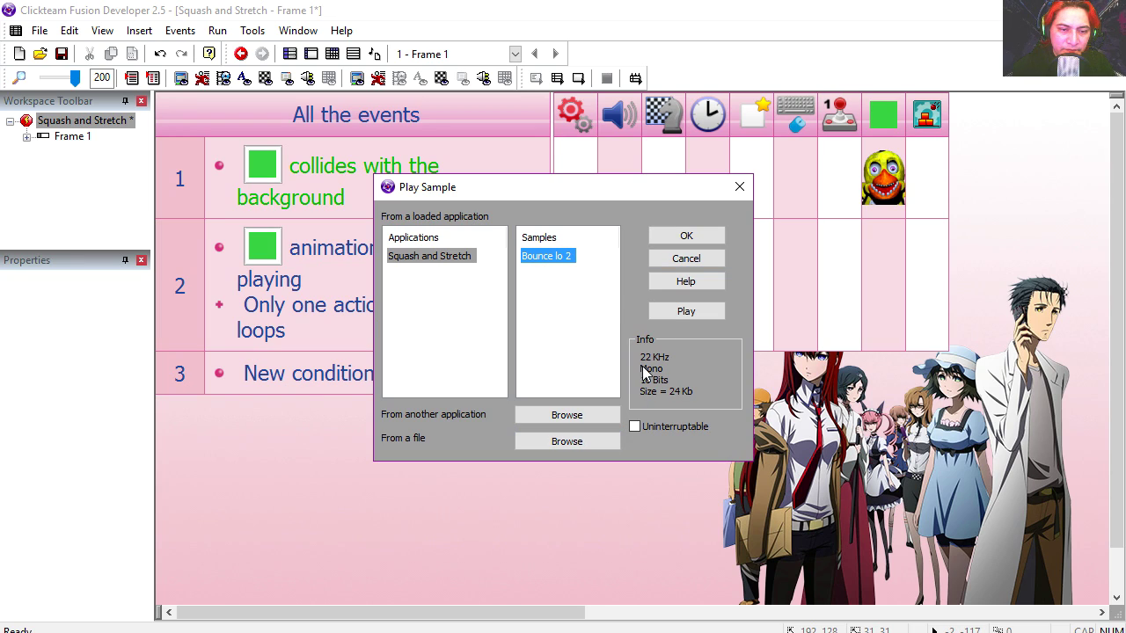
click(677, 313)
click(686, 236)
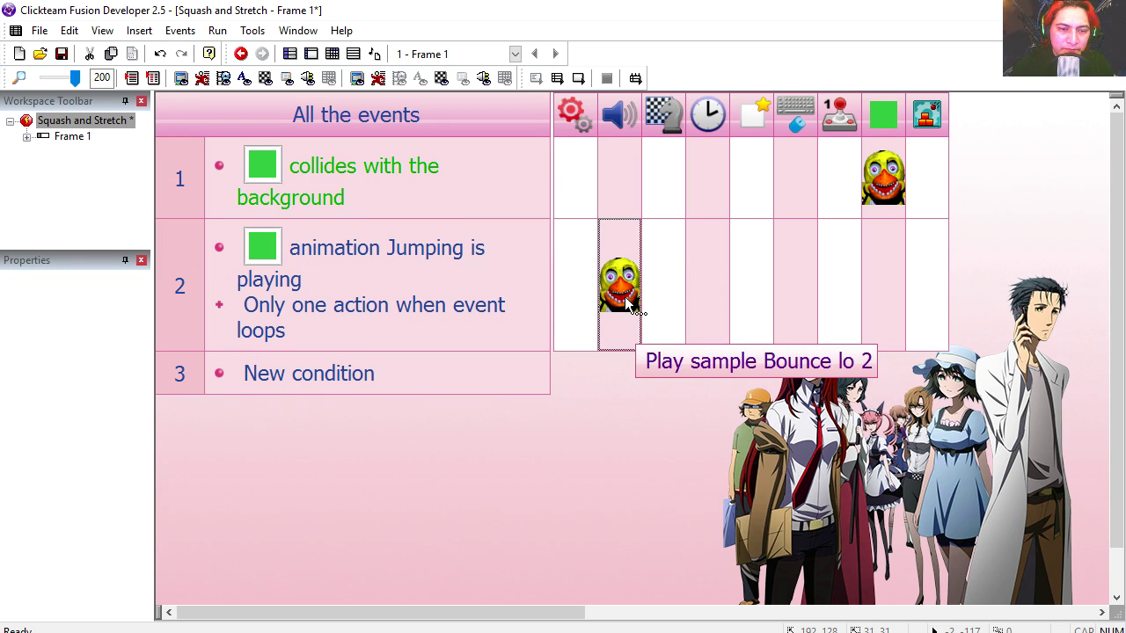
Step: Run the frame, jump the green character around the level to test the bounce sound, and close the preview
click(578, 79)
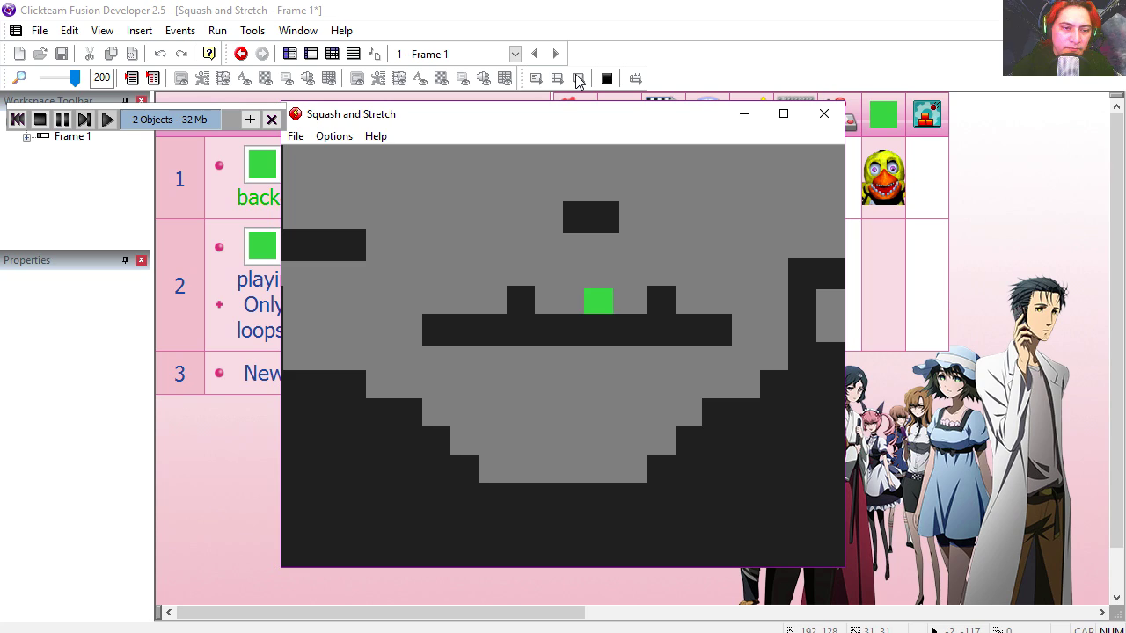
key(shift)
key(Left)
key(shift)
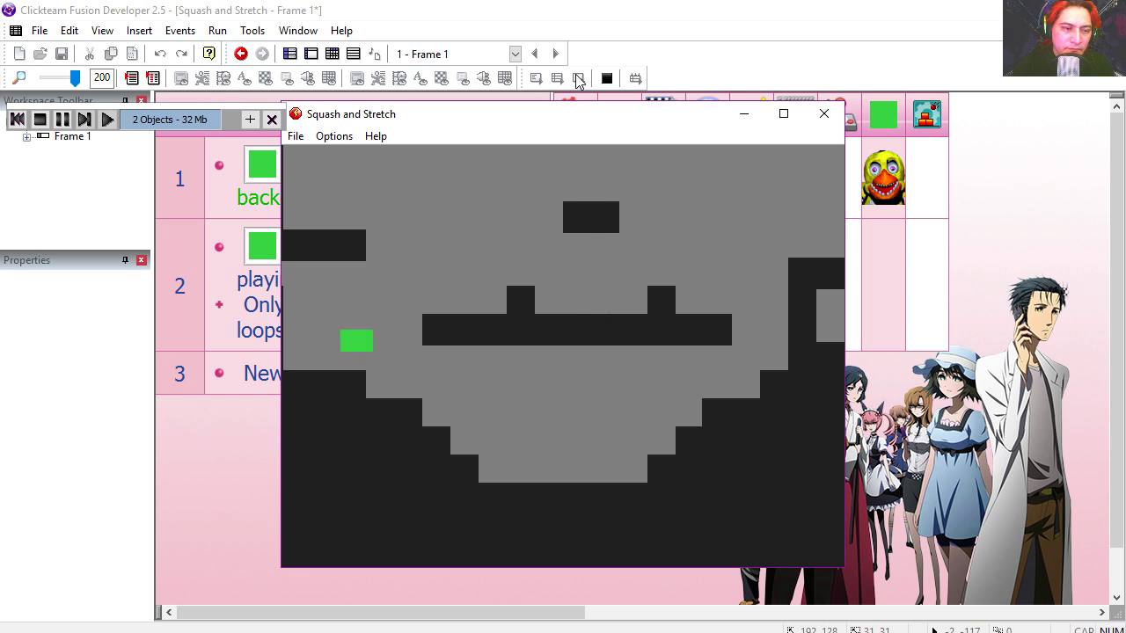
key(Right)
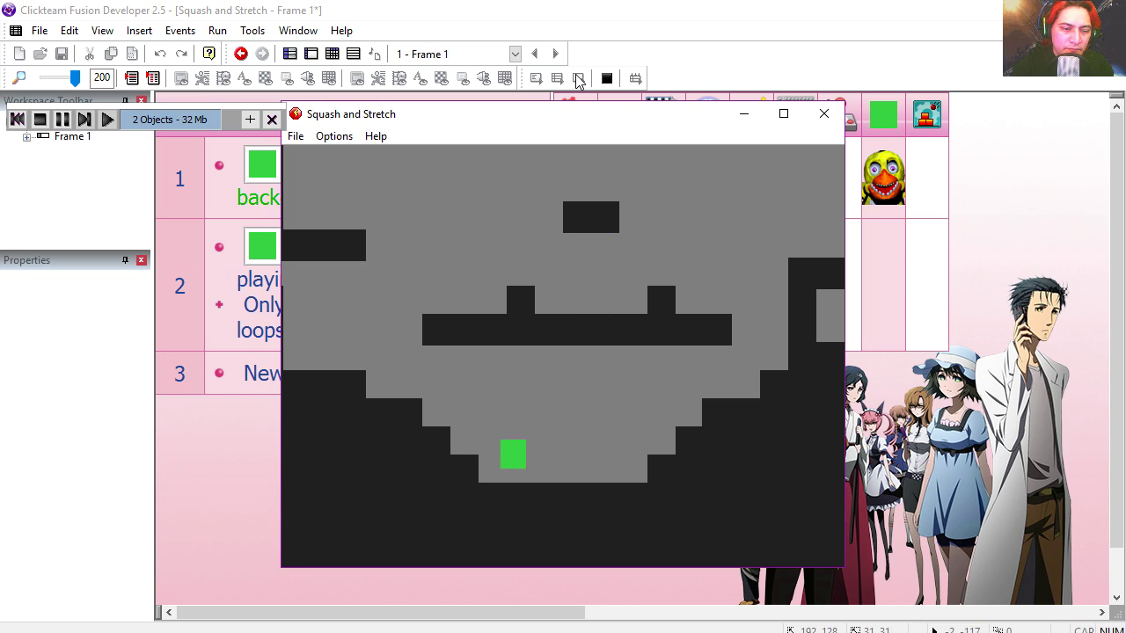
key(Right)
key(shift)
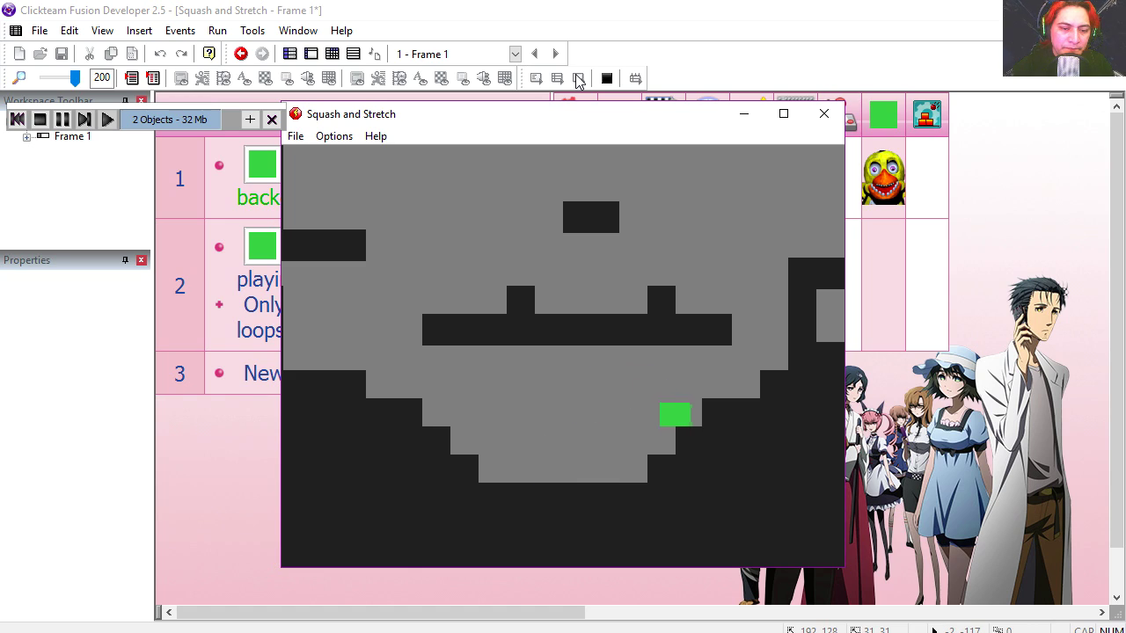
key(shift)
key(Right)
key(shift)
key(Left)
key(shift)
key(alt+F4)
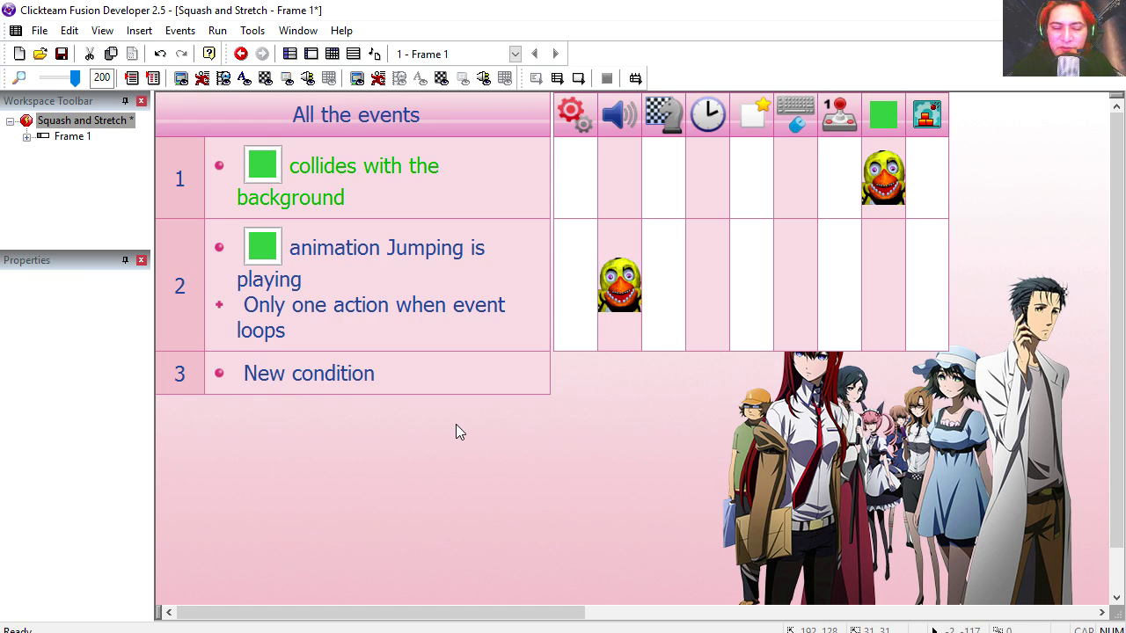
Step: Add a new event with the condition that the green Active object's Squash animation is over
click(356, 389)
right_click(470, 284)
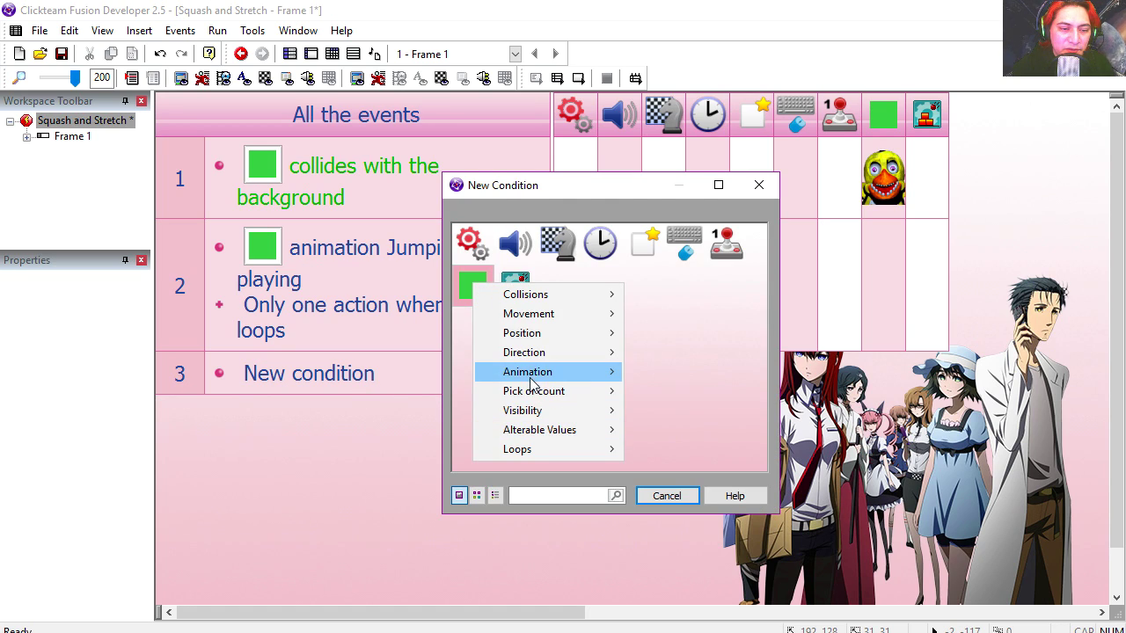
key(Escape)
key(Escape)
scroll(753, 392, right, 4)
Step: Add an action to the Squash-is-over event that changes the green Active object's animation sequence to Stopped
right_click(754, 387)
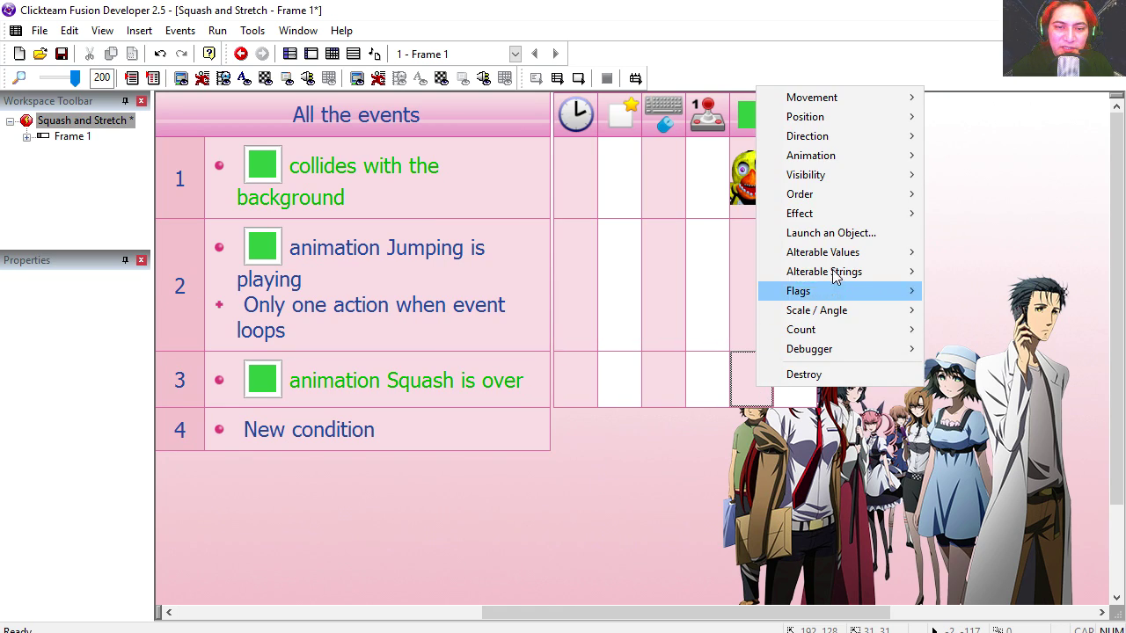
mouse_move(842, 158)
mouse_move(683, 191)
click(809, 194)
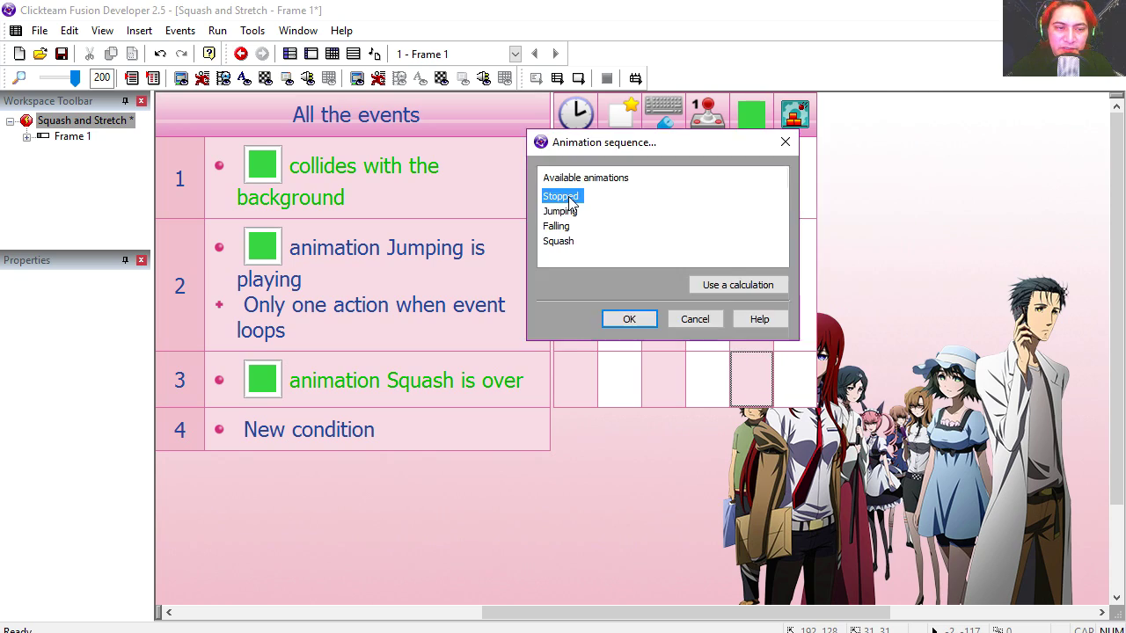
double_click(568, 198)
Step: Run the application and jump the green character around the level to check the complete squash-and-stretch effect
click(557, 78)
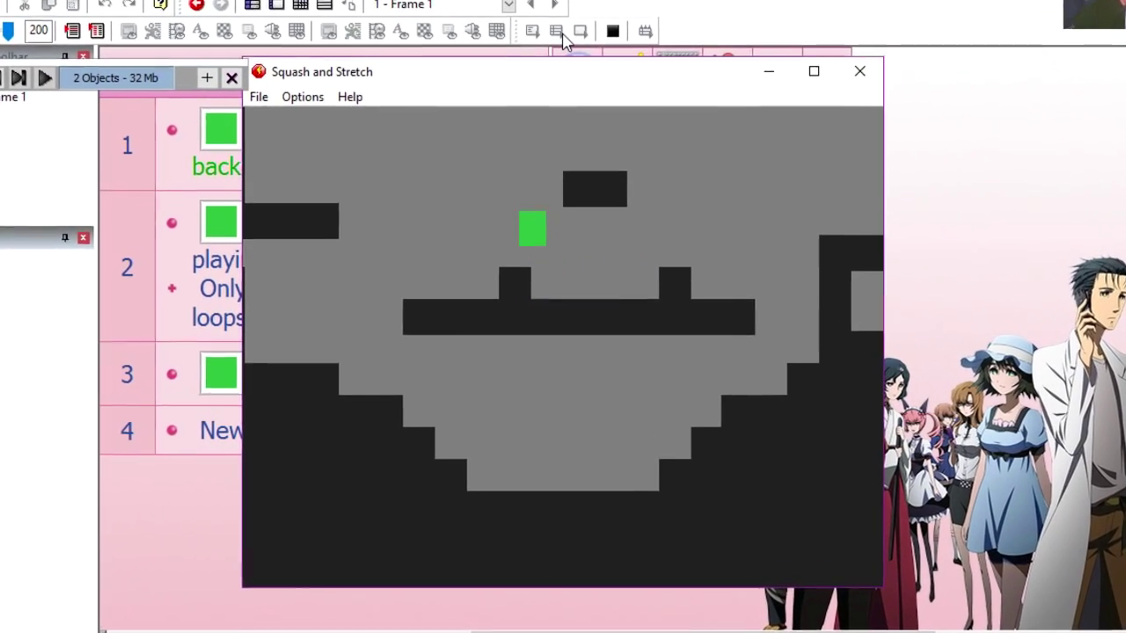
key(Left)
key(shift)
key(Right)
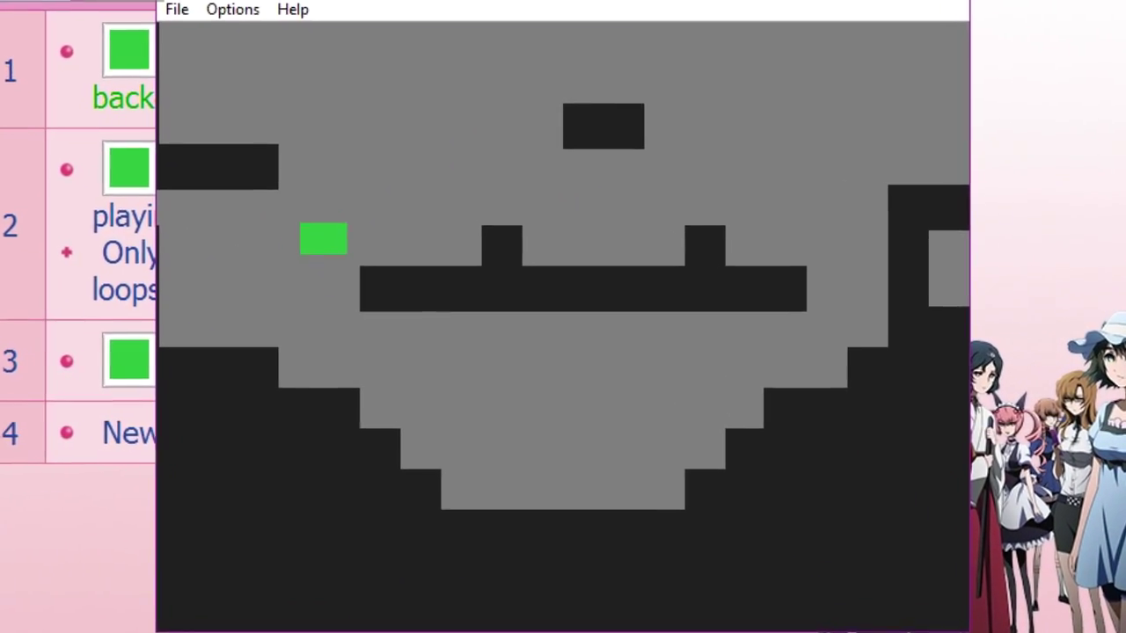
key(shift)
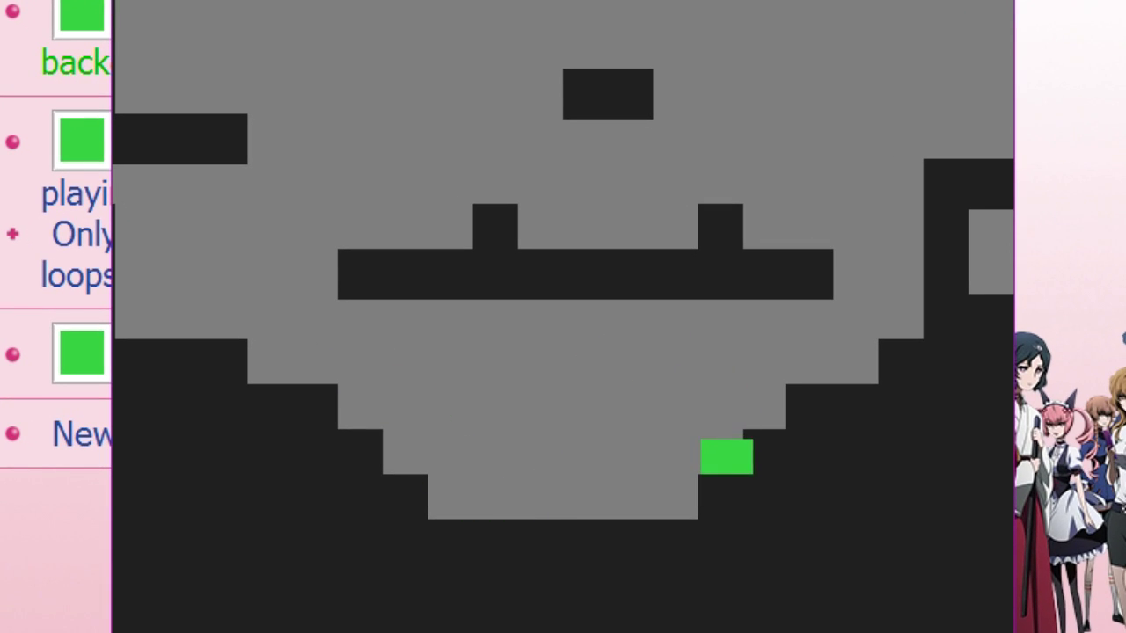
key(shift)
key(Left)
key(Left)
key(Up)
key(Right)
key(Up)
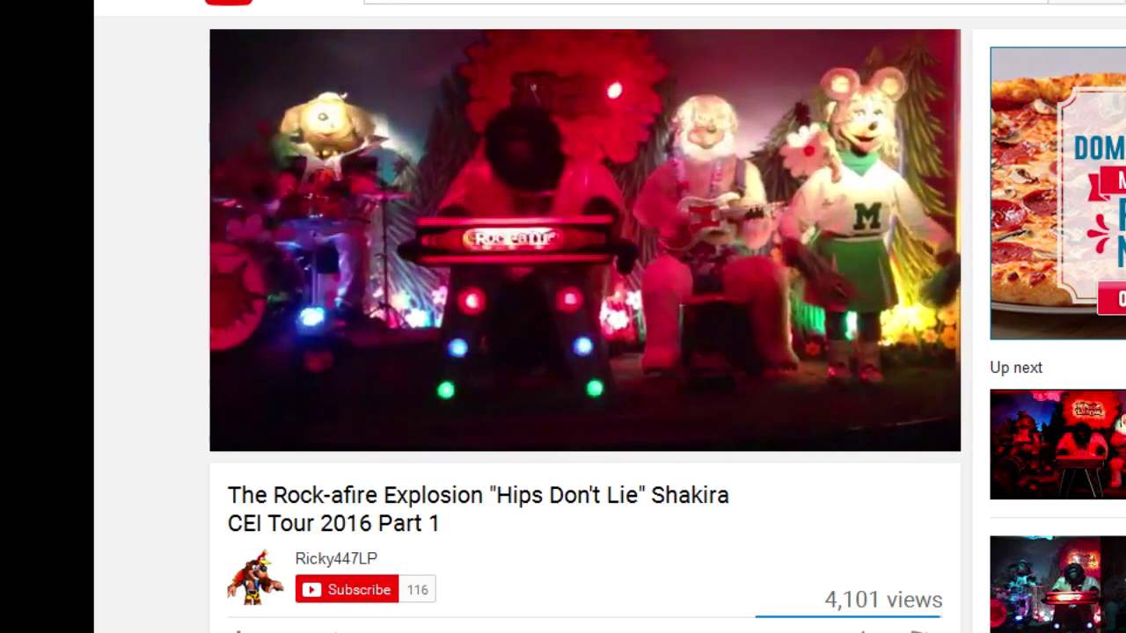
scroll(132, 443, down, 10)
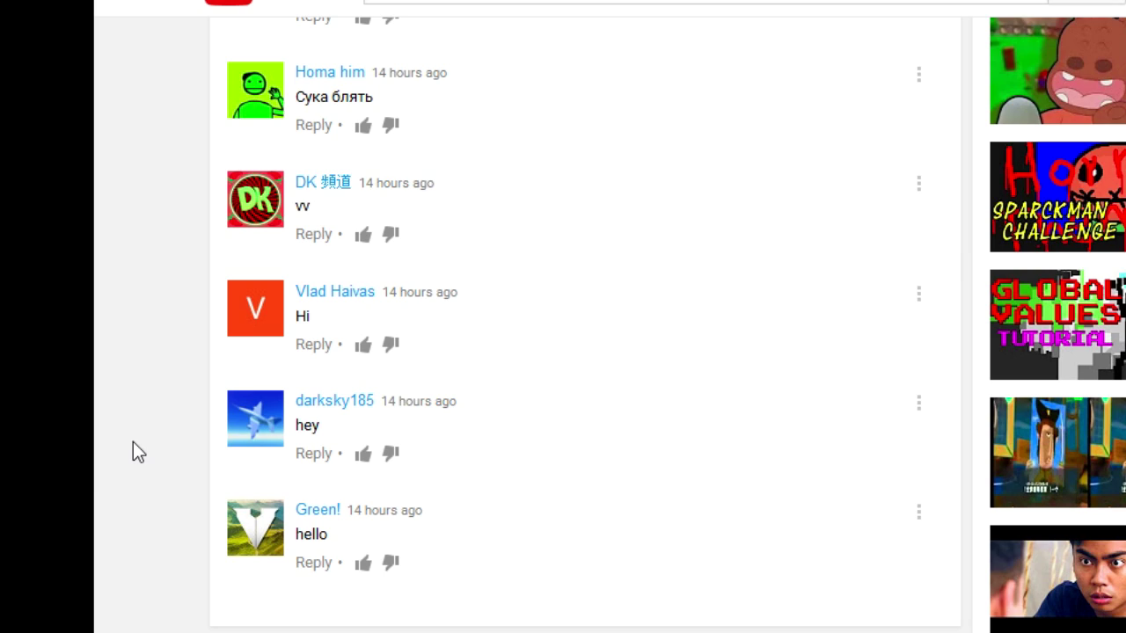